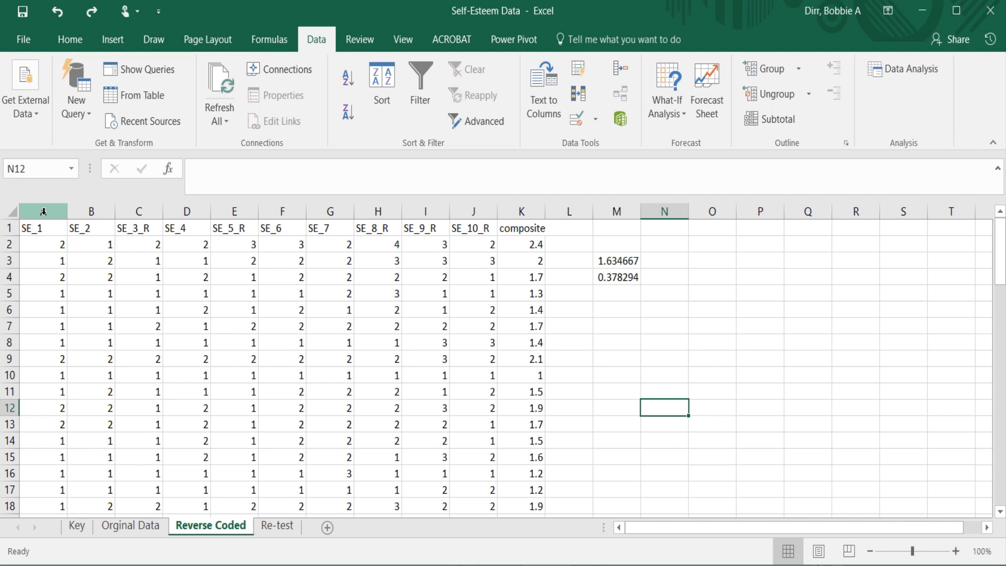
# Run a Correlation analysis on columns A:J of the Reverse Coded sheet, grouped by columns with first-row labels, output to a new worksheet.
pyautogui.moveTo(44, 211); pyautogui.dragTo(479, 235)
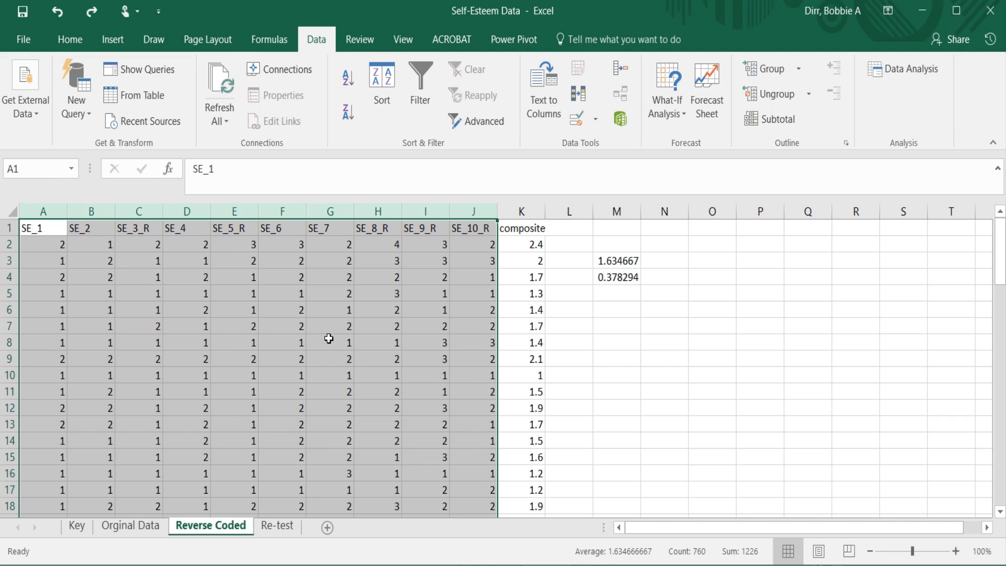
pyautogui.click(912, 70)
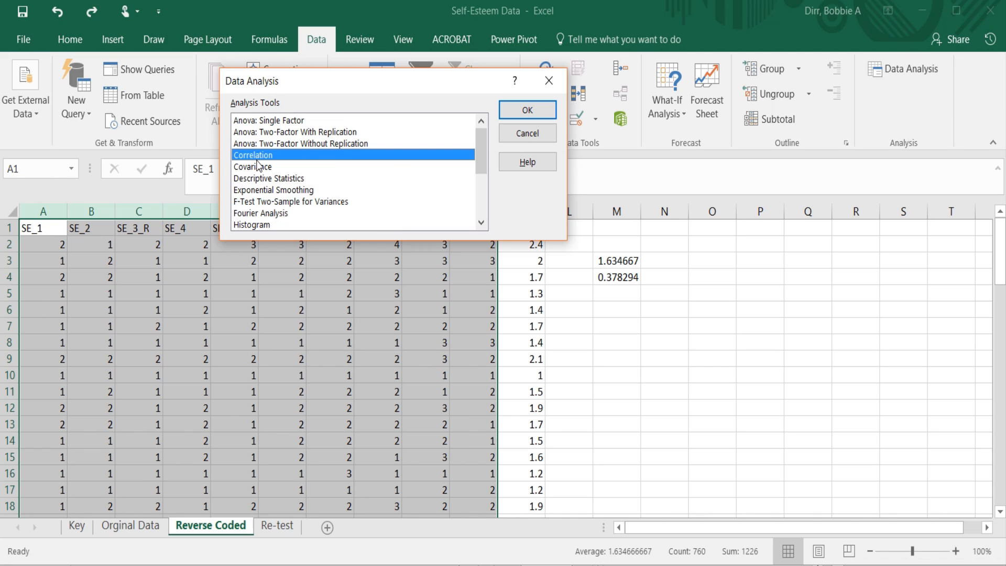
pyautogui.click(526, 109)
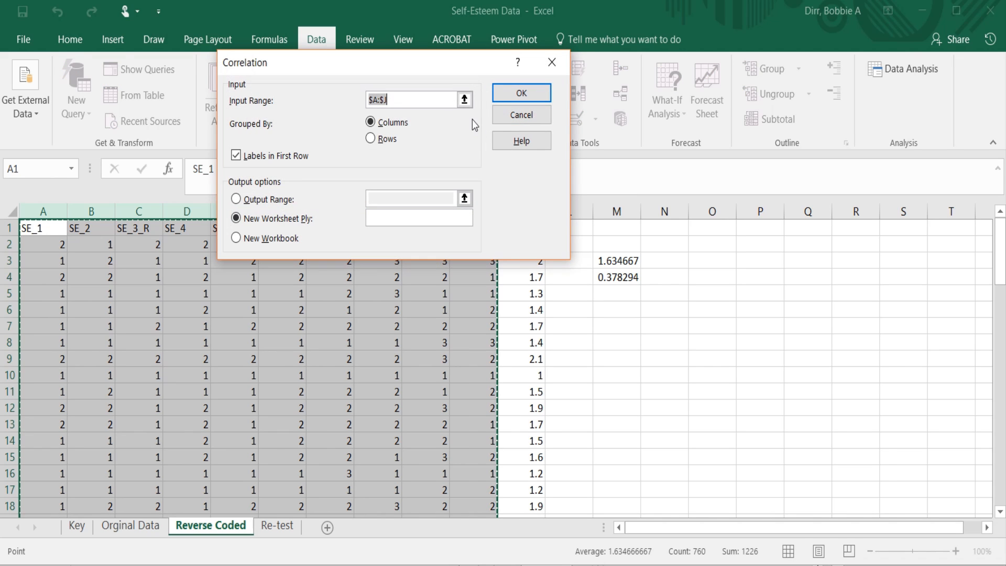
pyautogui.click(465, 100)
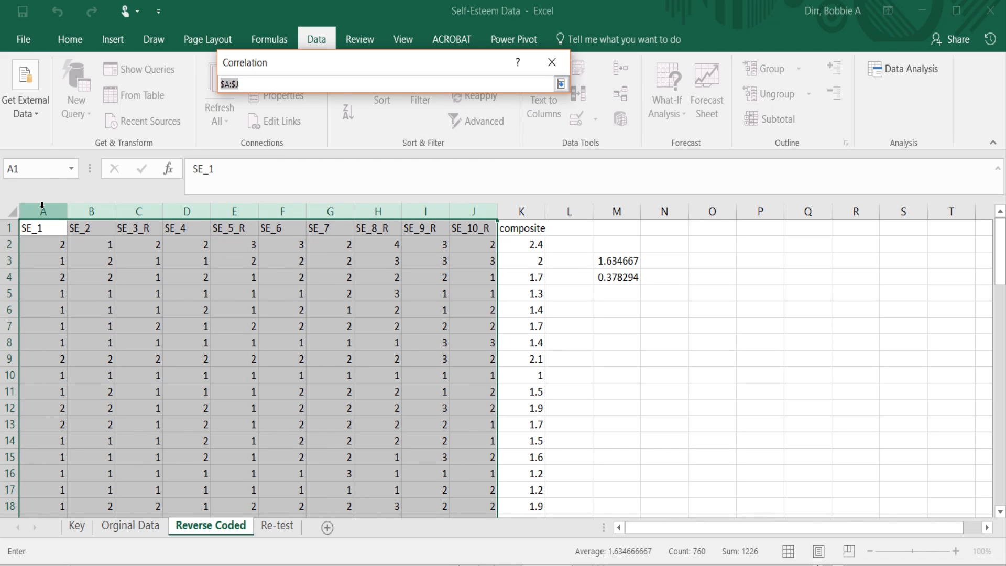
pyautogui.moveTo(42, 205); pyautogui.dragTo(495, 314)
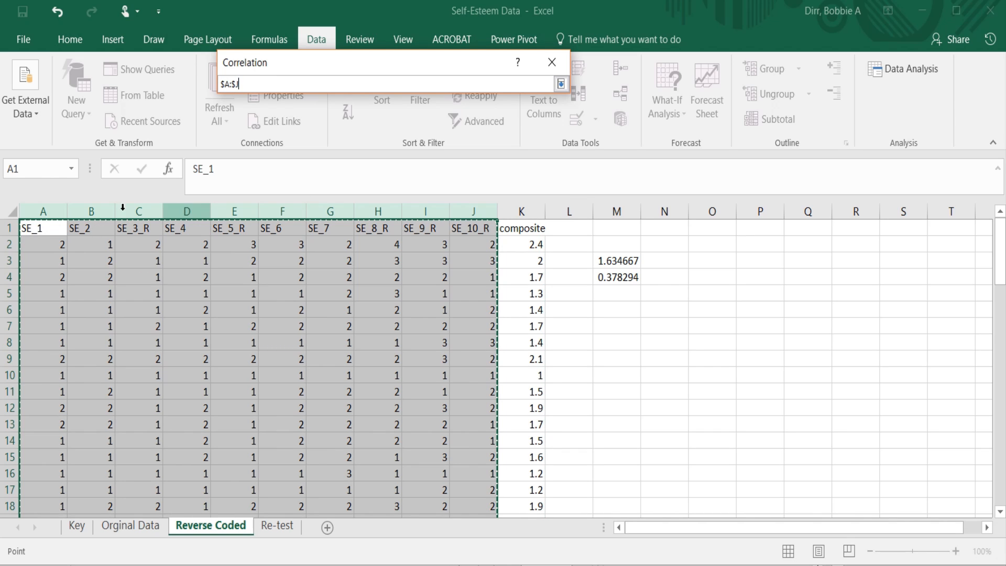
pyautogui.click(560, 85)
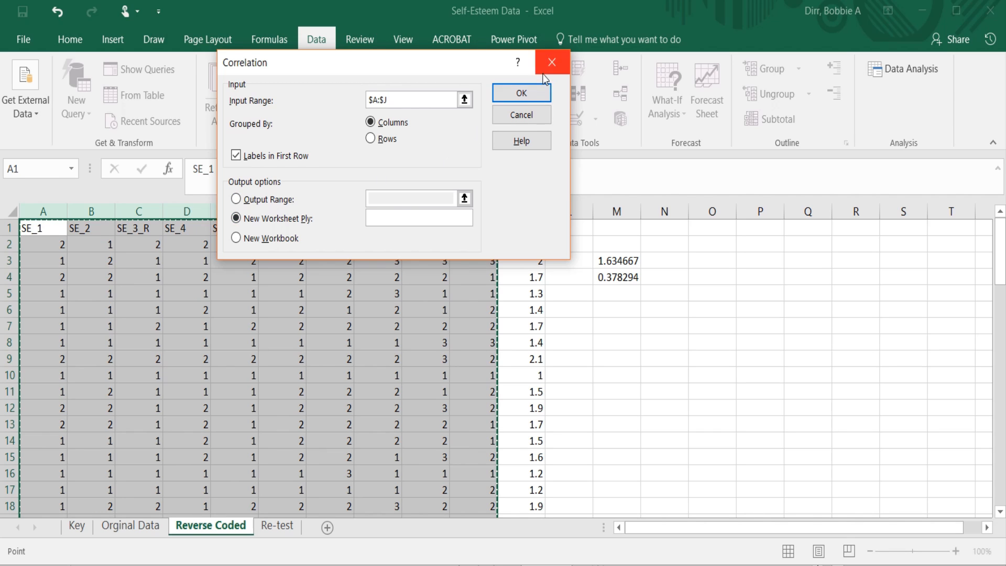
pyautogui.click(523, 96)
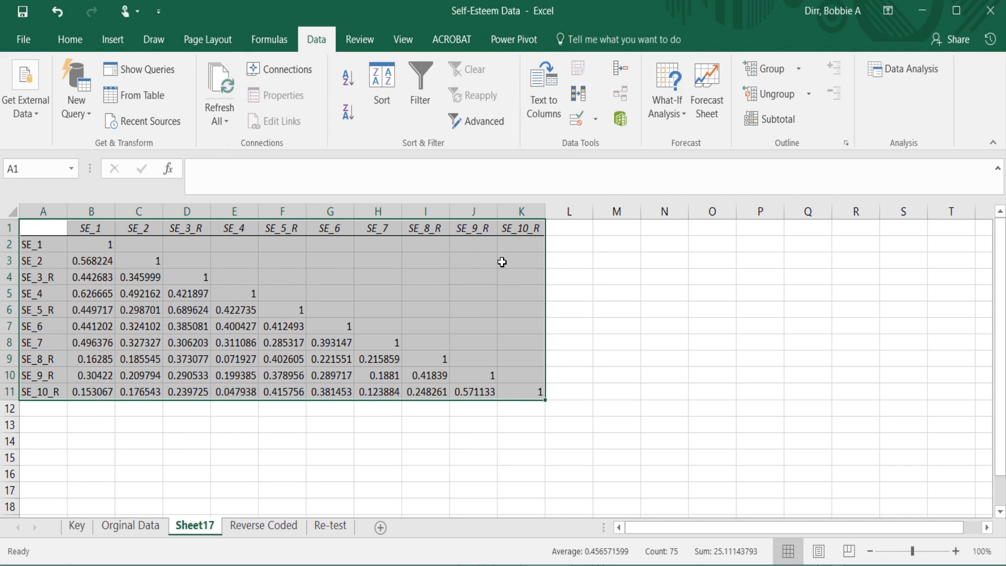
# Examine the full correlation matrix in A1:K11 and the coefficients of SE_1 with the other items in column B.
pyautogui.click(392, 406)
pyautogui.moveTo(43, 231); pyautogui.dragTo(534, 389)
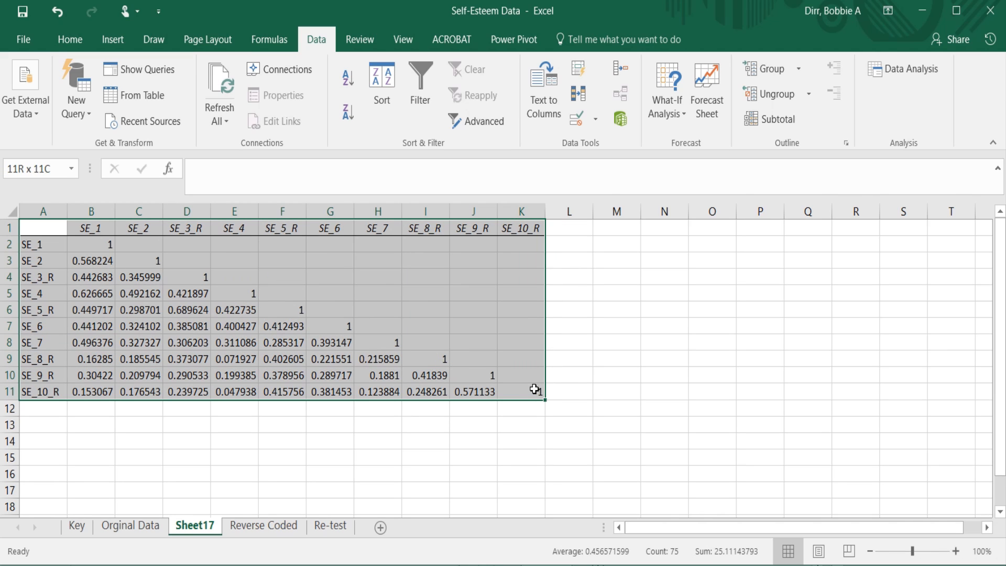
pyautogui.moveTo(534, 389); pyautogui.dragTo(535, 389)
pyautogui.click(240, 372)
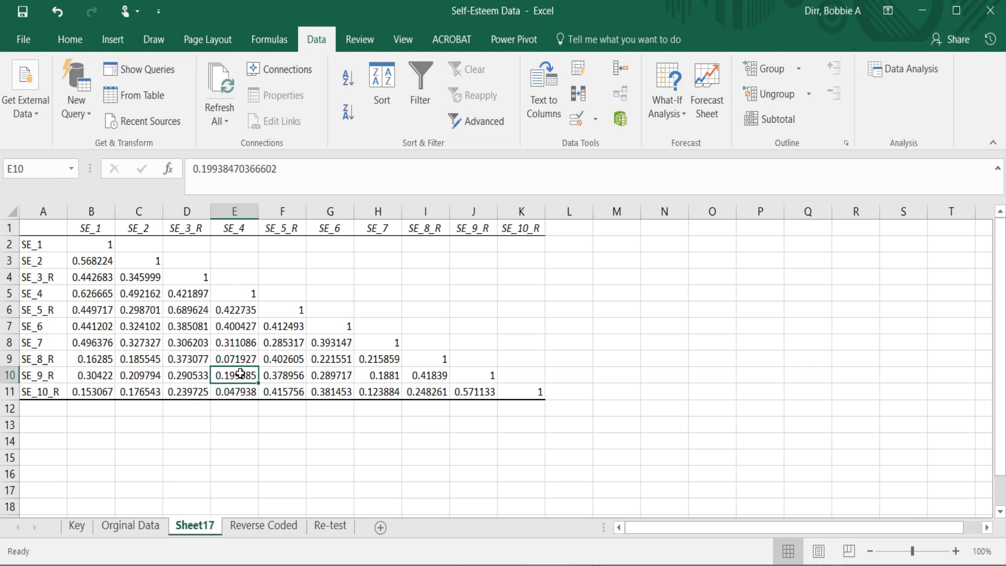
pyautogui.press('Left')
pyautogui.press('Left')
pyautogui.press('Left')
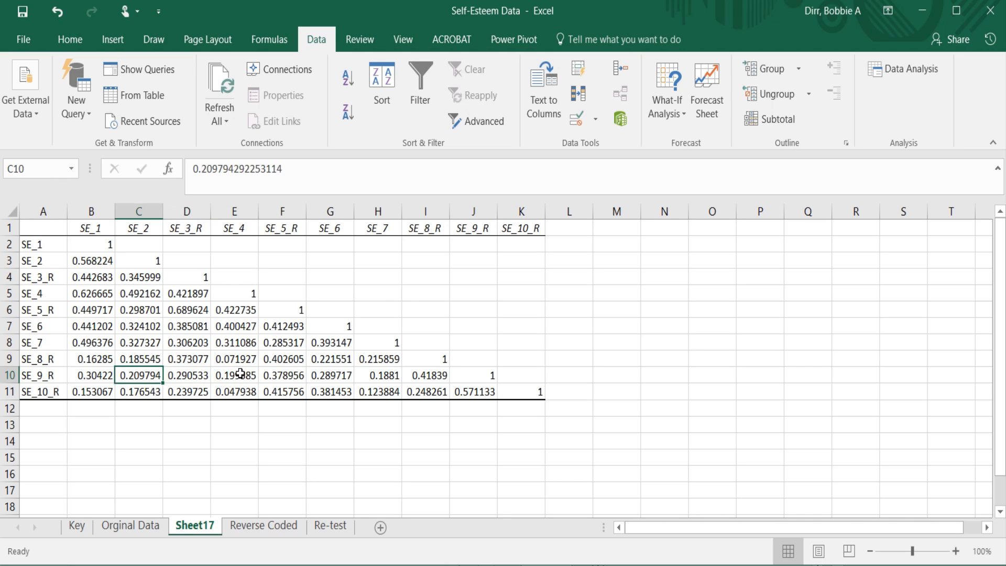
pyautogui.press('Up')
pyautogui.press('Up')
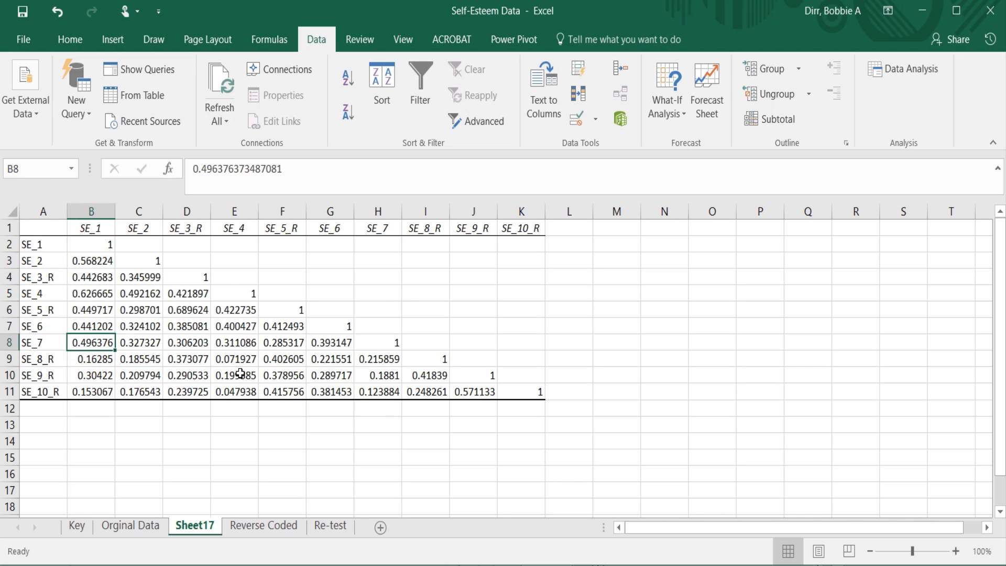
pyautogui.press('Down')
pyautogui.press('Down')
pyautogui.press('Down')
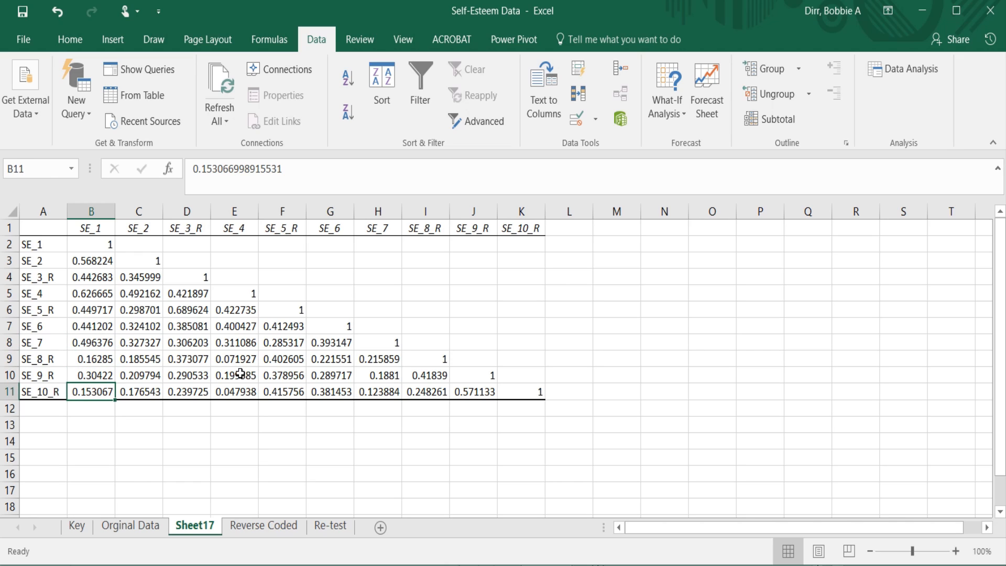
pyautogui.press('Down')
pyautogui.press('Up')
pyautogui.press('Up')
pyautogui.press('Up')
pyautogui.press('Up')
pyautogui.press('Up')
pyautogui.press('Up')
pyautogui.press('Up')
pyautogui.press('Up')
pyautogui.press('Up')
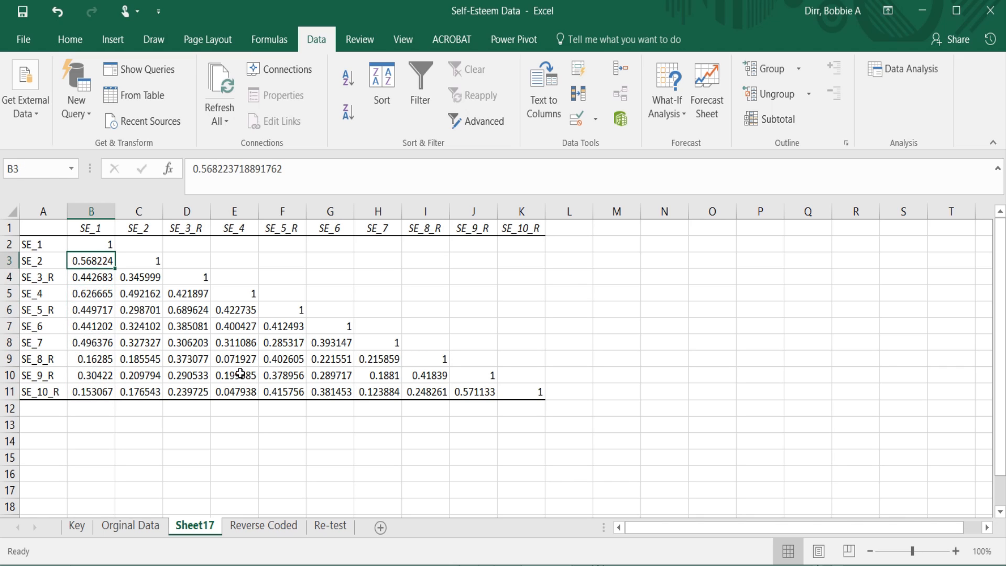
pyautogui.press('Down')
pyautogui.press('Down')
pyautogui.press('Down')
pyautogui.press('Down')
pyautogui.press('Down')
pyautogui.press('Down')
pyautogui.press('Down')
pyautogui.press('Down')
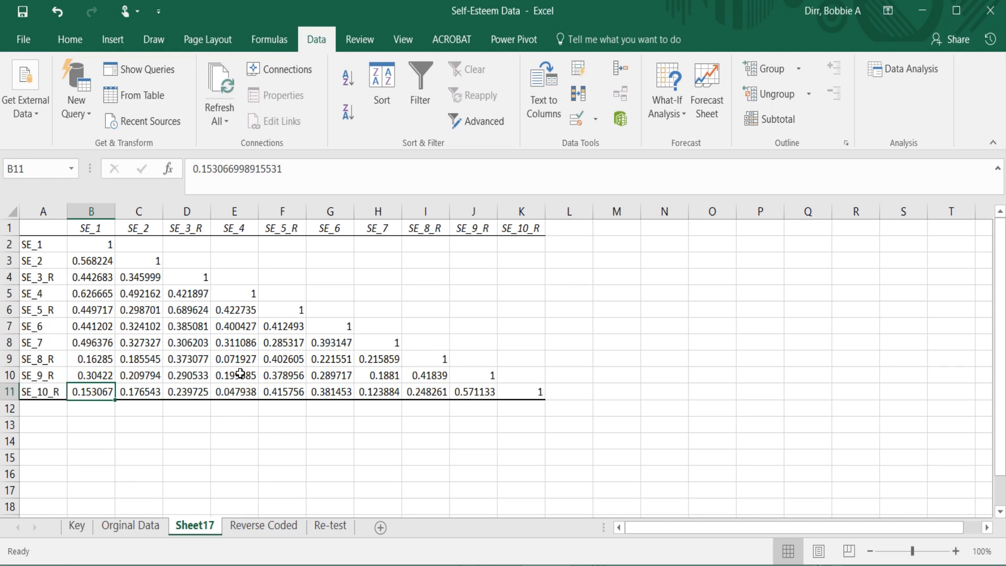
# Examine the inter-item correlations along the SE_10_R and SE_9_R rows of the matrix.
pyautogui.press('Right')
pyautogui.press('Right')
pyautogui.press('Right')
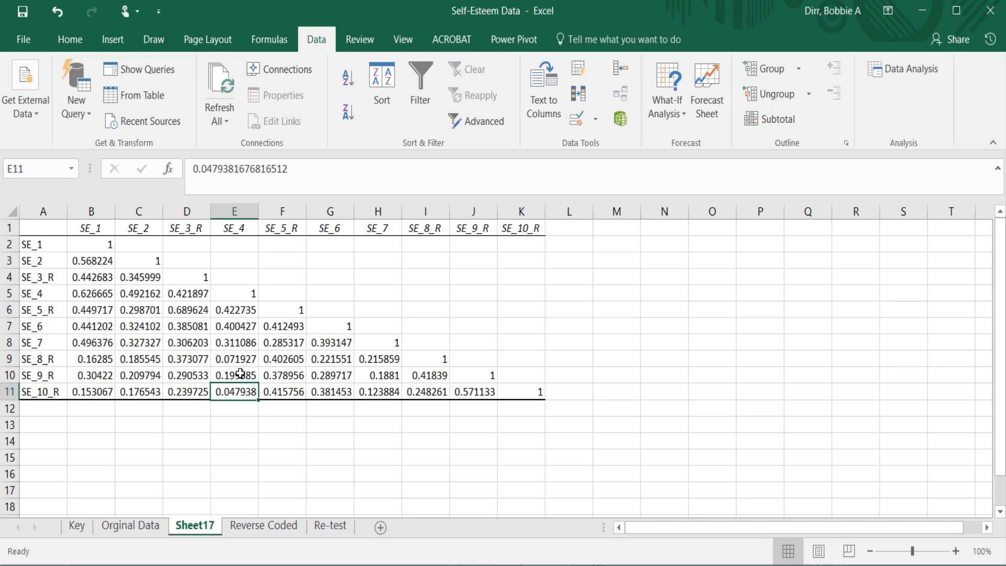
pyautogui.press('Right')
pyautogui.press('Right')
pyautogui.press('Right')
pyautogui.press('Right')
pyautogui.press('Right')
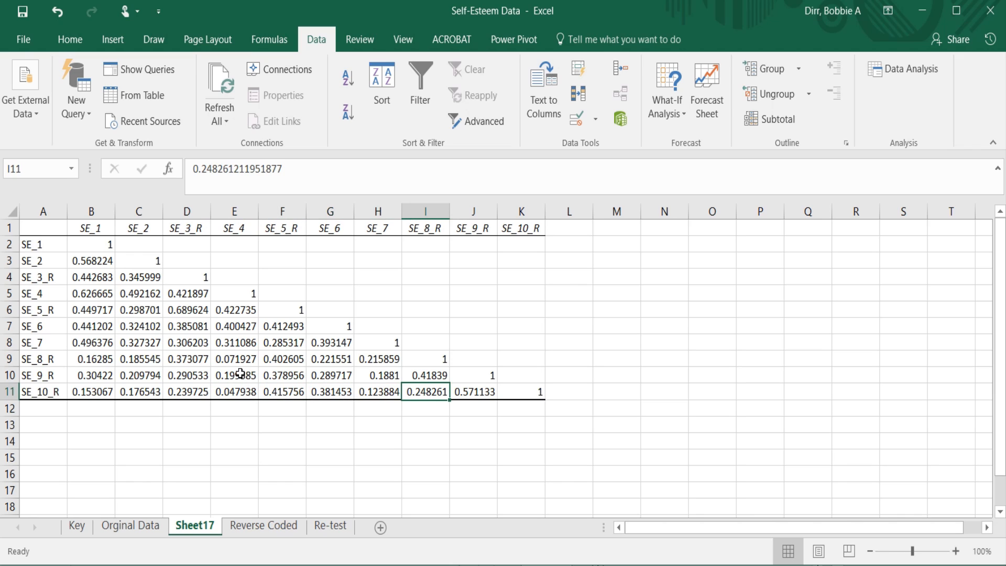
pyautogui.press('Up')
pyautogui.press('Left')
pyautogui.press('Left')
pyautogui.press('Left')
pyautogui.press('Left')
pyautogui.press('Left')
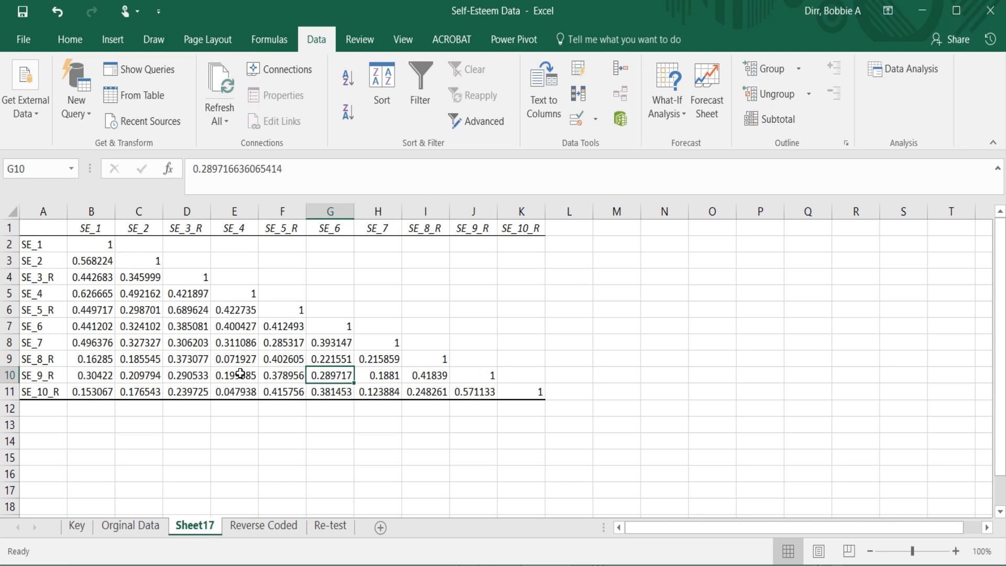
pyautogui.press('Left')
pyautogui.press('Left')
pyautogui.press('Left')
pyautogui.press('Left')
pyautogui.press('Down')
pyautogui.press('Down')
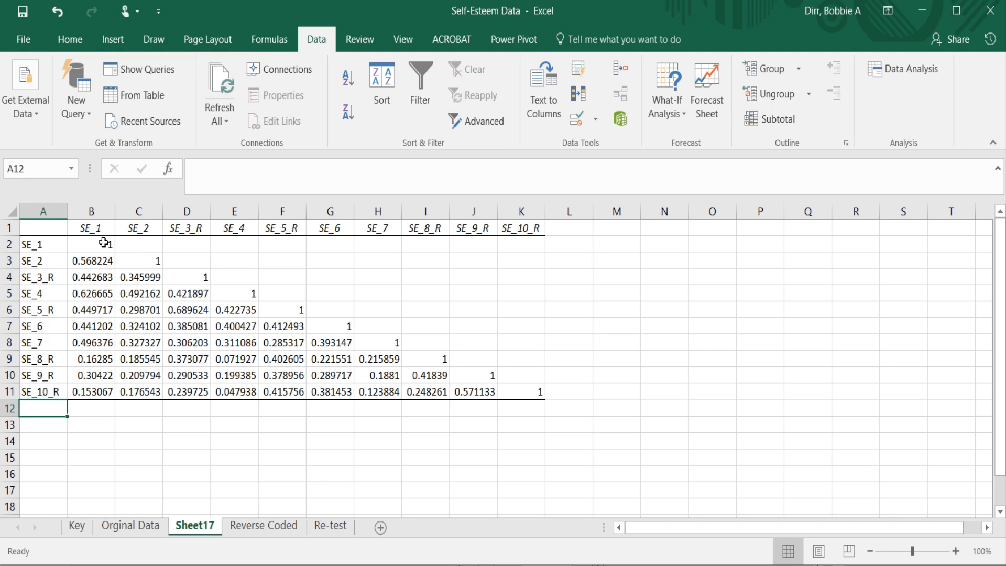
# Trace the matrix diagonal from B2 to F6 to examine each item's correlation with itself.
pyautogui.moveTo(77, 240)
pyautogui.mouseDown()
pyautogui.moveTo(139, 265)
pyautogui.moveTo(262, 288)
pyautogui.moveTo(254, 296)
pyautogui.mouseUp()
pyautogui.click(254, 296)
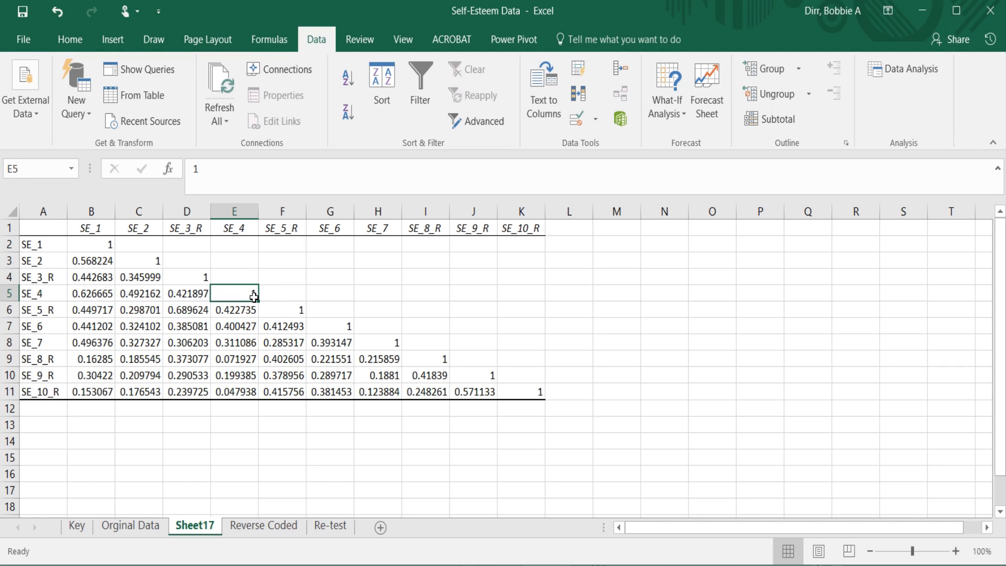
pyautogui.click(92, 244)
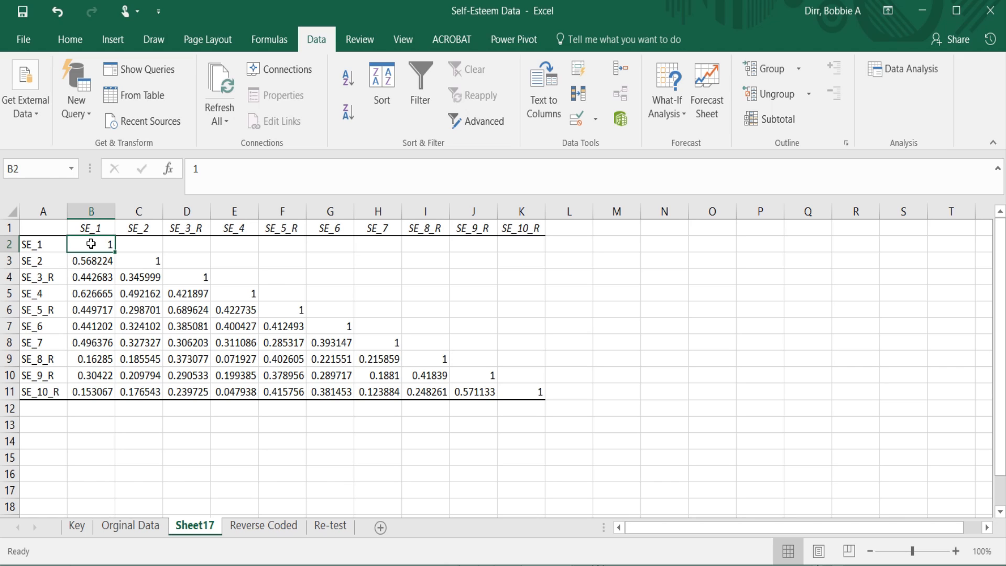
pyautogui.press('Right')
pyautogui.click(91, 243)
pyautogui.press('Right')
pyautogui.press('Down')
pyautogui.press('Right')
pyautogui.press('Down')
pyautogui.press('Right')
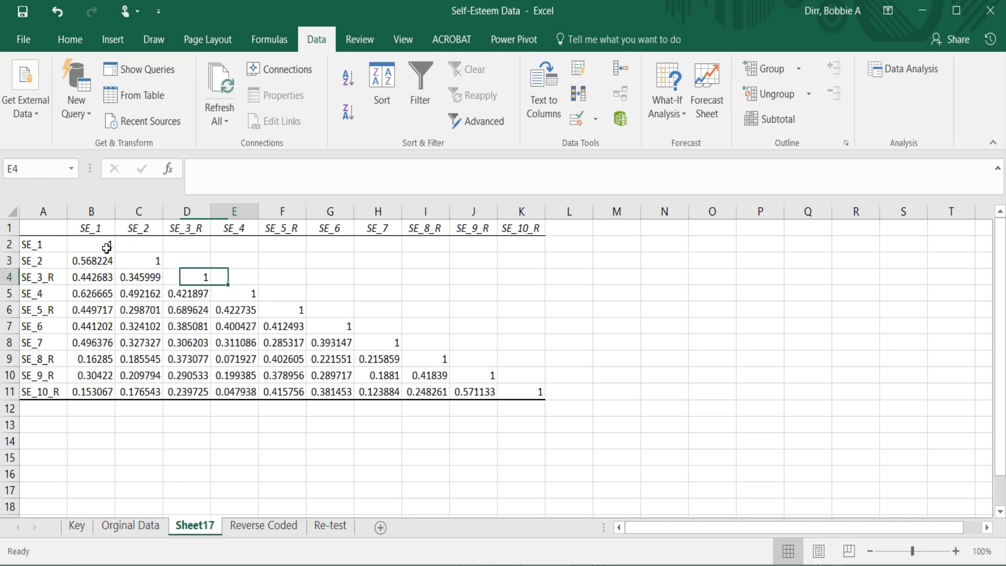
pyautogui.press('Down')
pyautogui.press('Right')
pyautogui.press('Down')
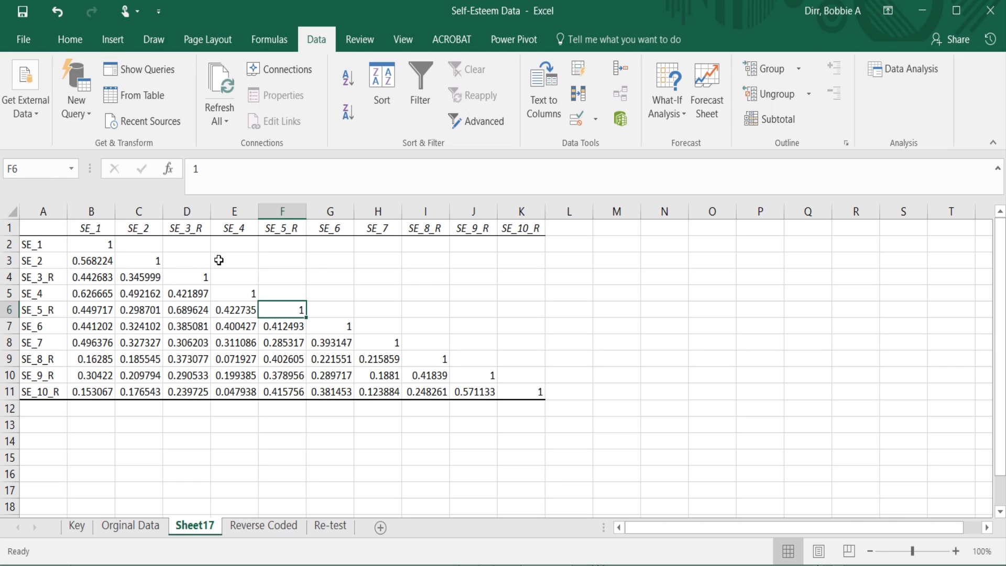
# Compare the blank upper-triangle cell C2 with its mirrored SE_1 and SE_2 correlation in B3.
pyautogui.click(135, 240)
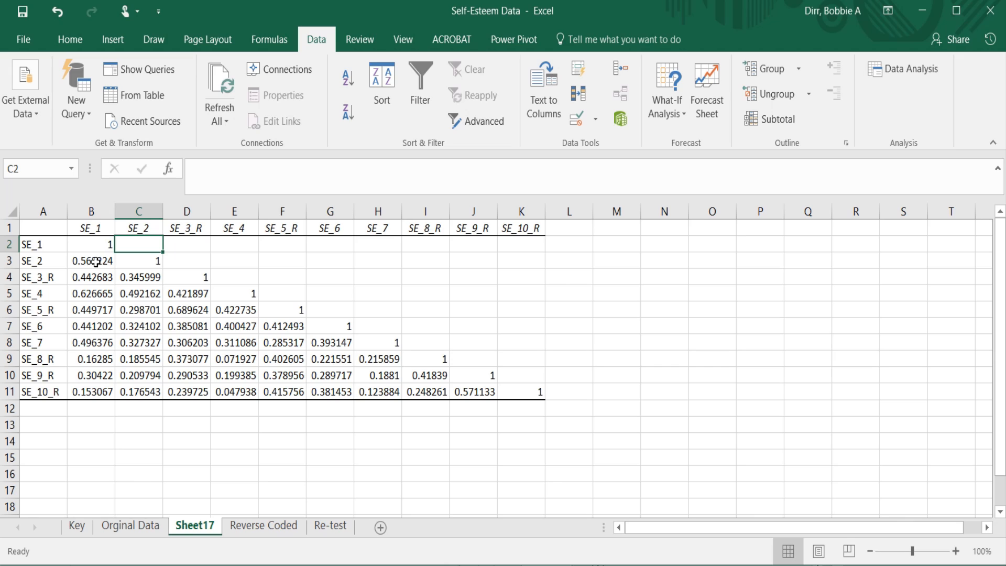
pyautogui.click(91, 261)
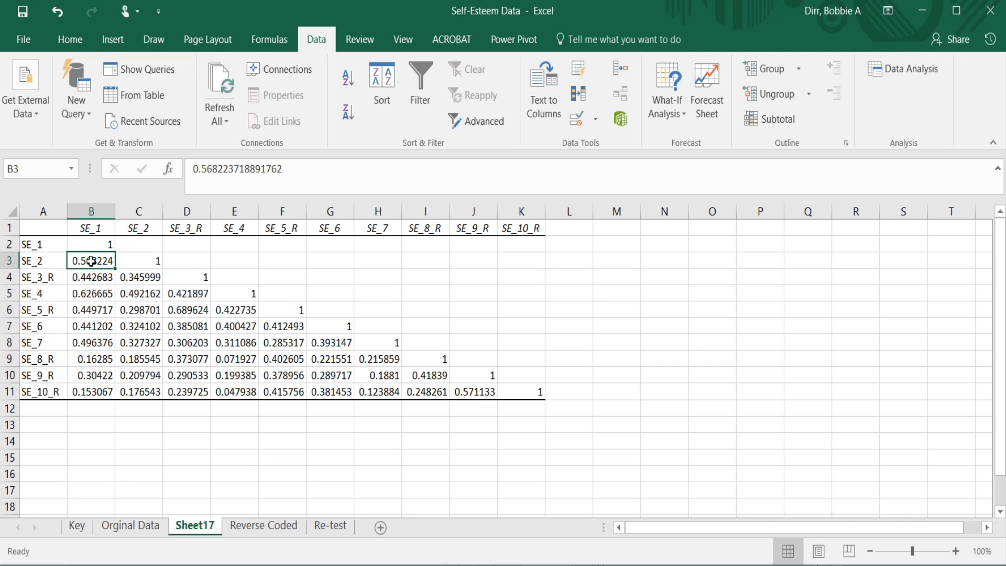
pyautogui.click(138, 243)
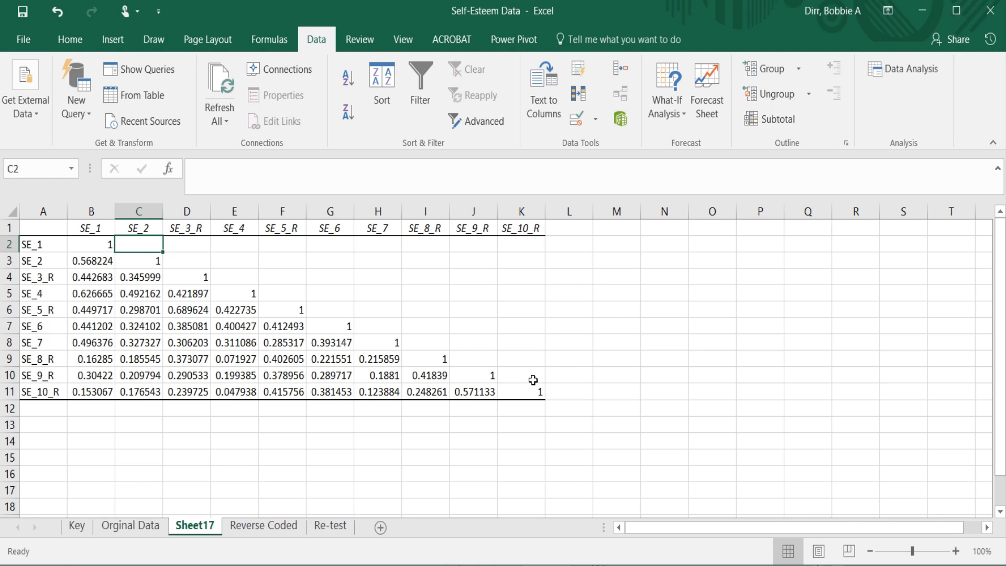
# Start an AVERAGE formula in B13 with the SE_1 correlations B3:B11 as its first range.
pyautogui.click(89, 414)
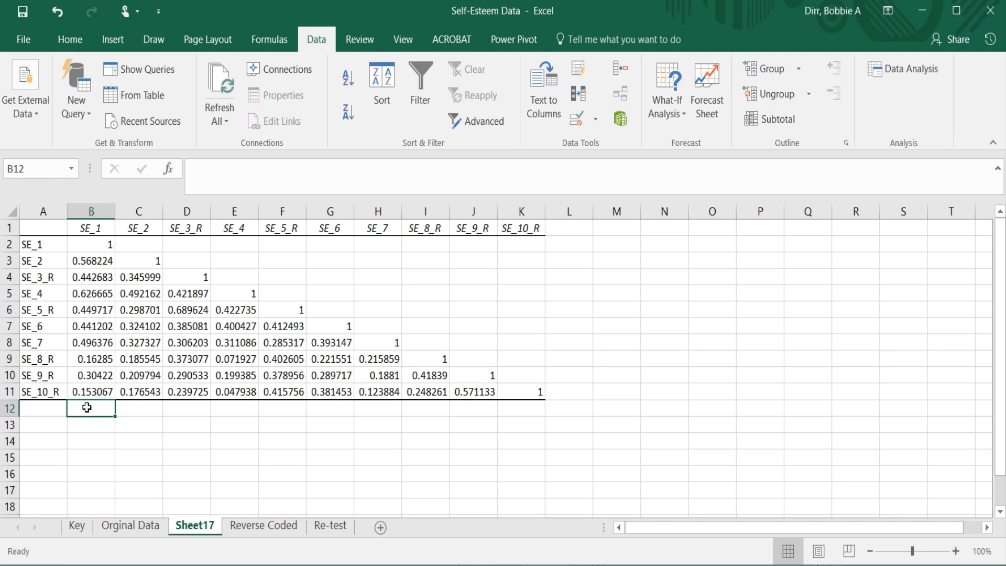
pyautogui.click(102, 428)
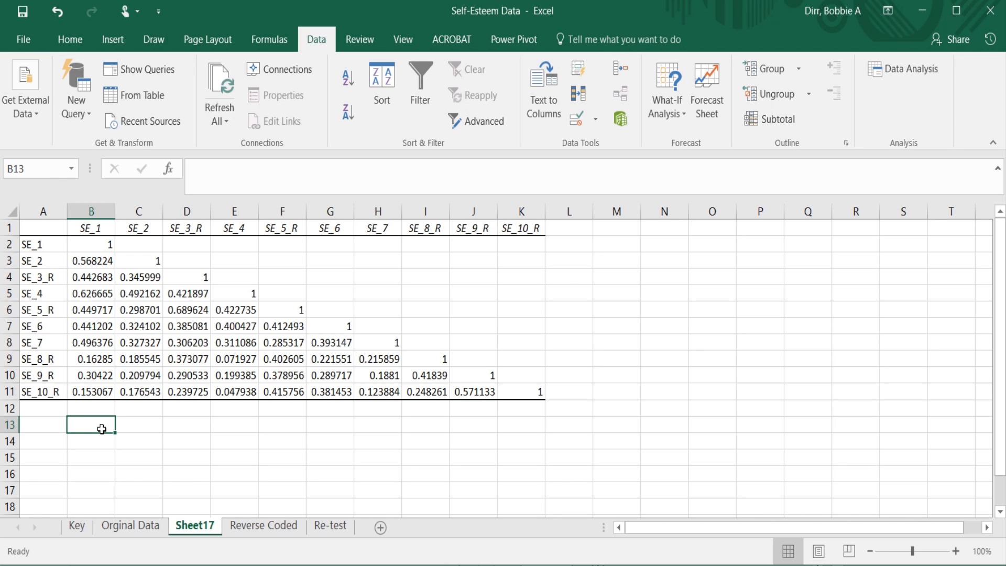
pyautogui.write('=')
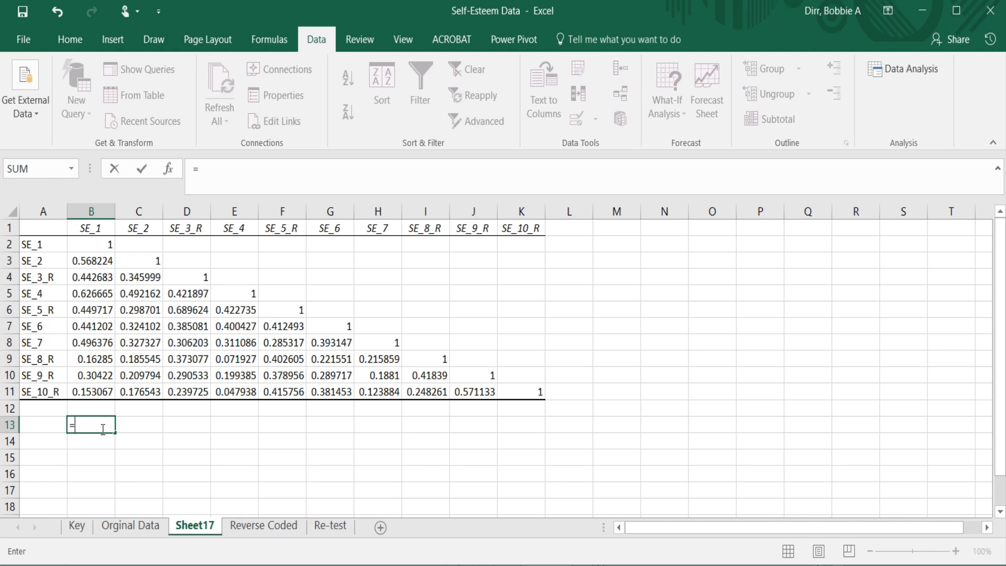
pyautogui.write('av')
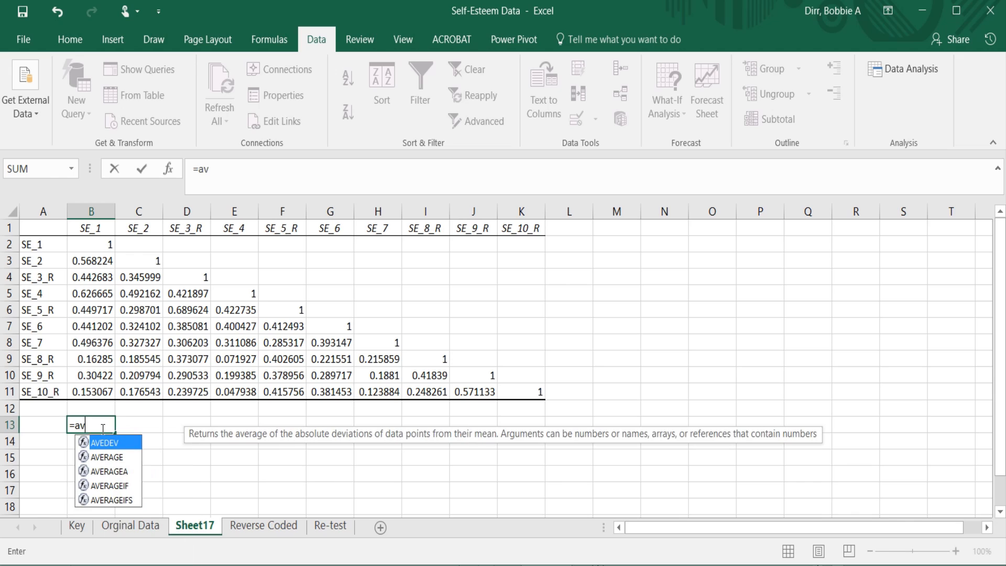
pyautogui.write('erage')
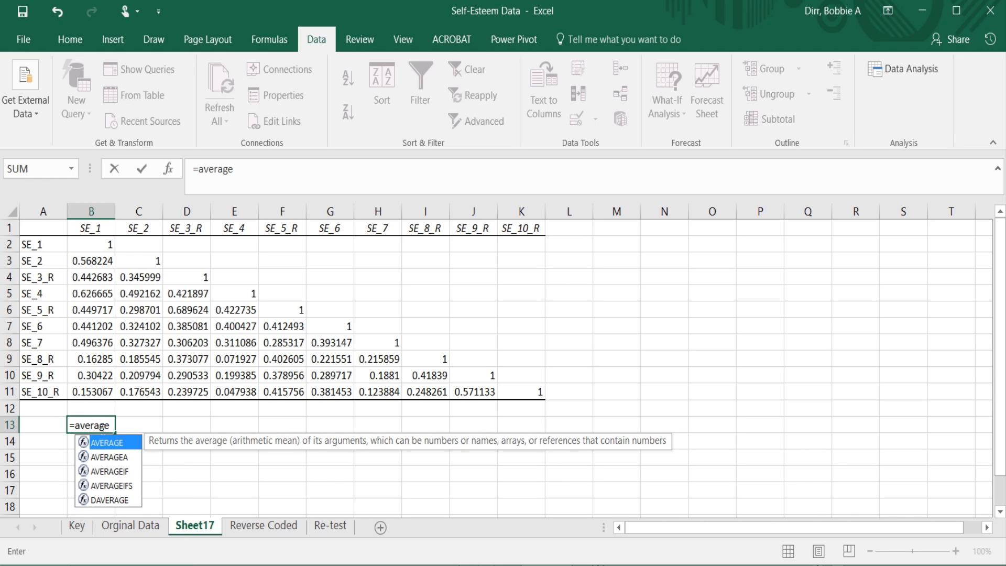
pyautogui.write('(')
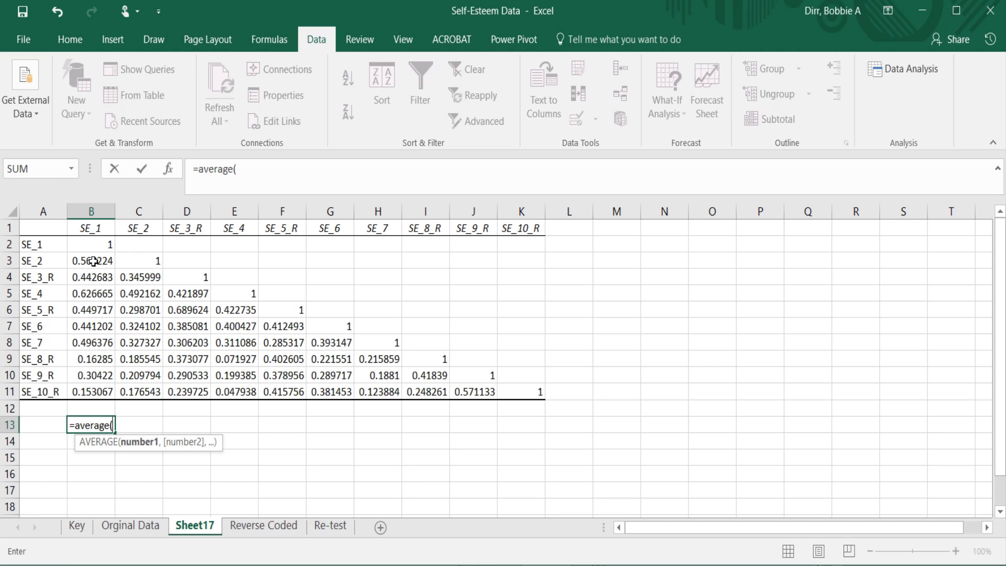
pyautogui.moveTo(92, 260); pyautogui.dragTo(92, 391)
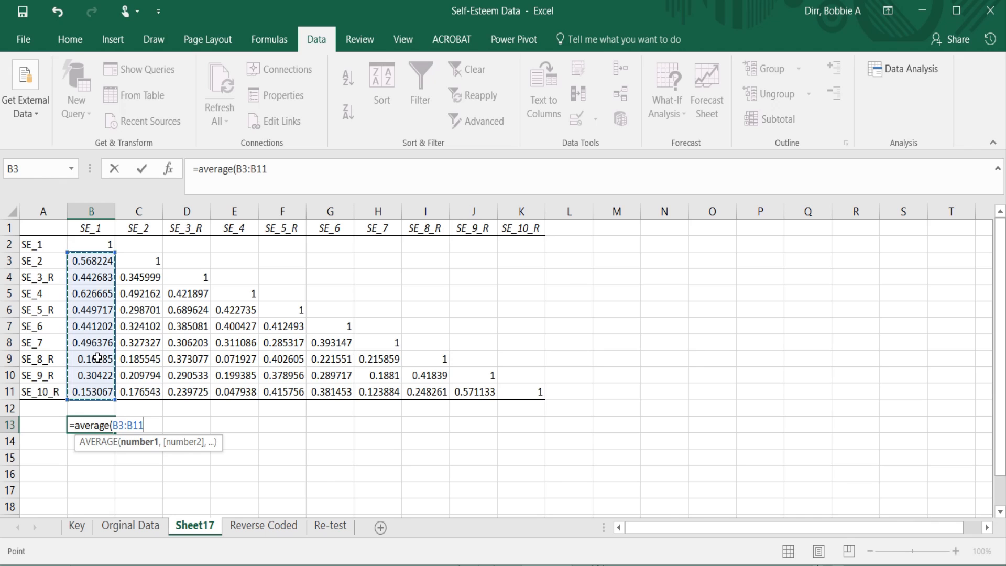
# Add the off-diagonal ranges C4:C11, D5:D11 and E6:E11 to the AVERAGE formula in B13.
pyautogui.write(',')
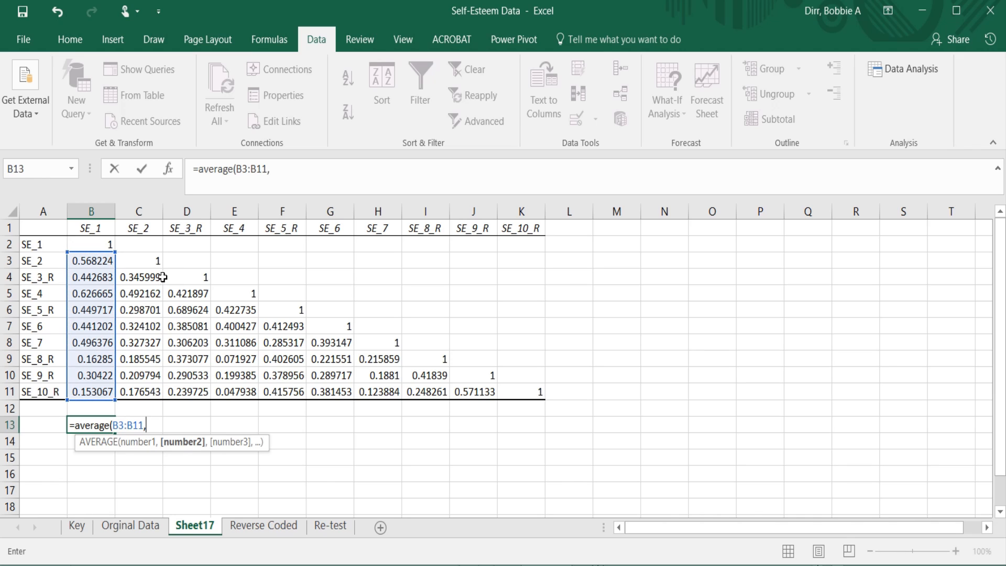
pyautogui.moveTo(151, 276); pyautogui.dragTo(152, 387)
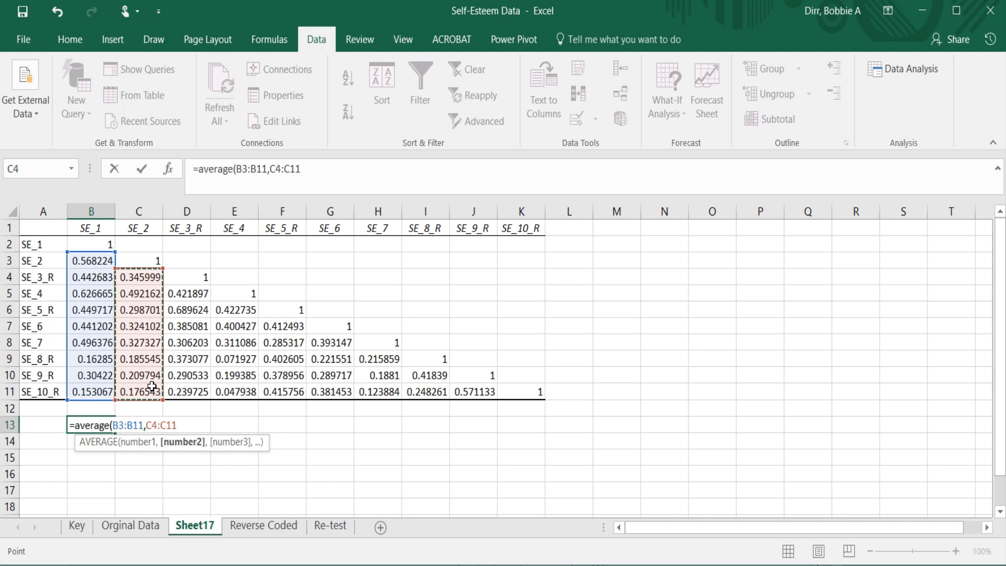
pyautogui.write(',')
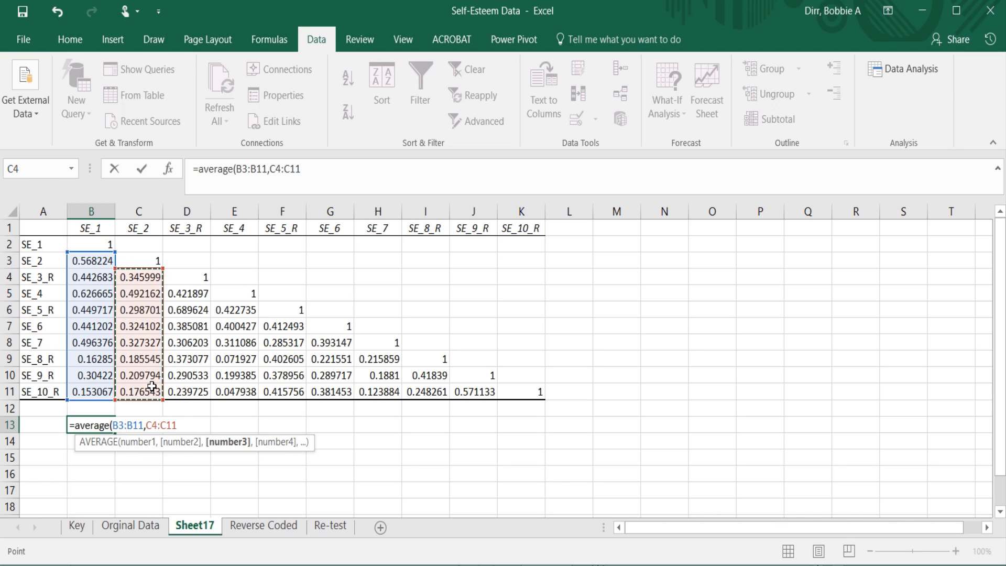
pyautogui.moveTo(188, 295); pyautogui.dragTo(195, 387)
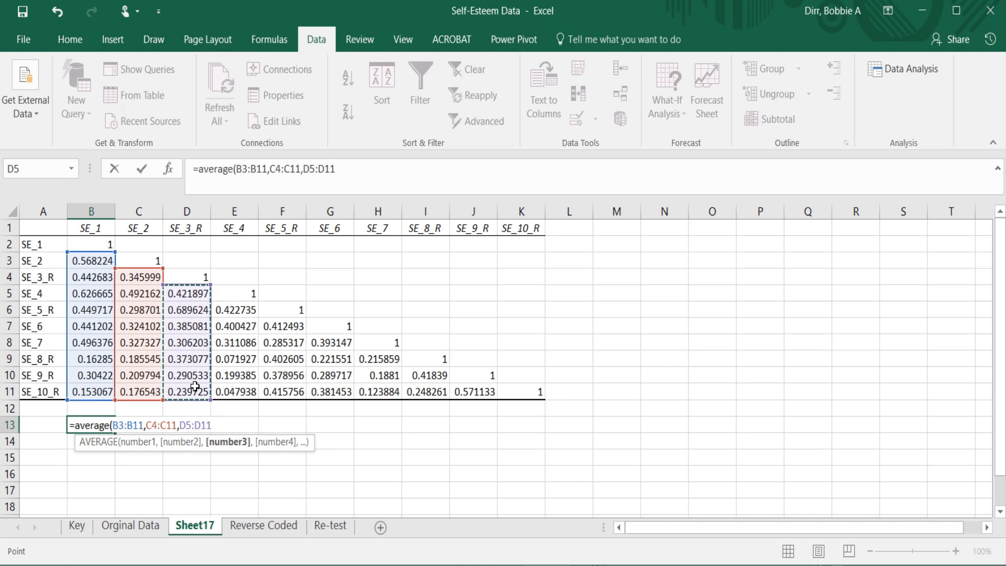
pyautogui.write(',')
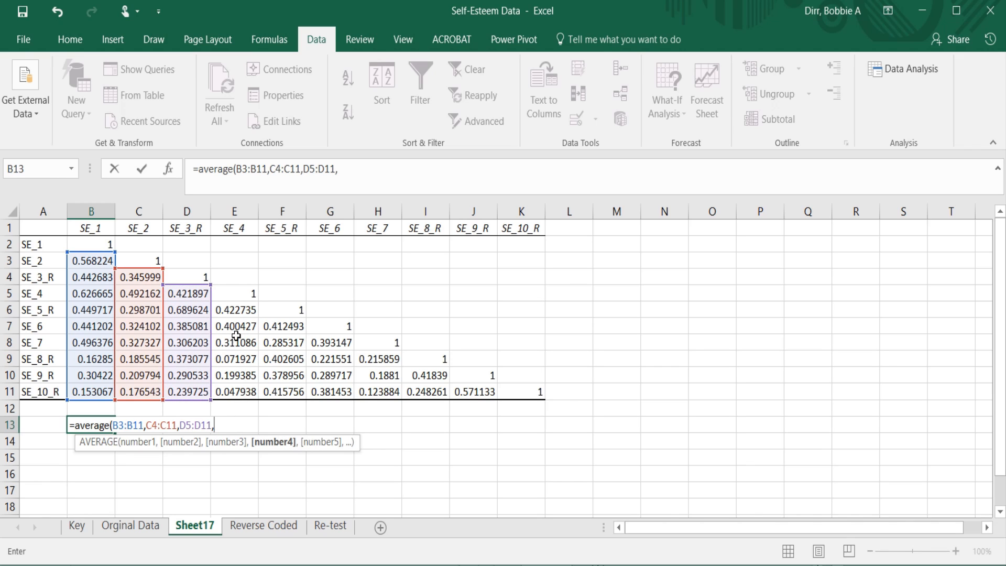
pyautogui.moveTo(236, 311); pyautogui.dragTo(237, 385)
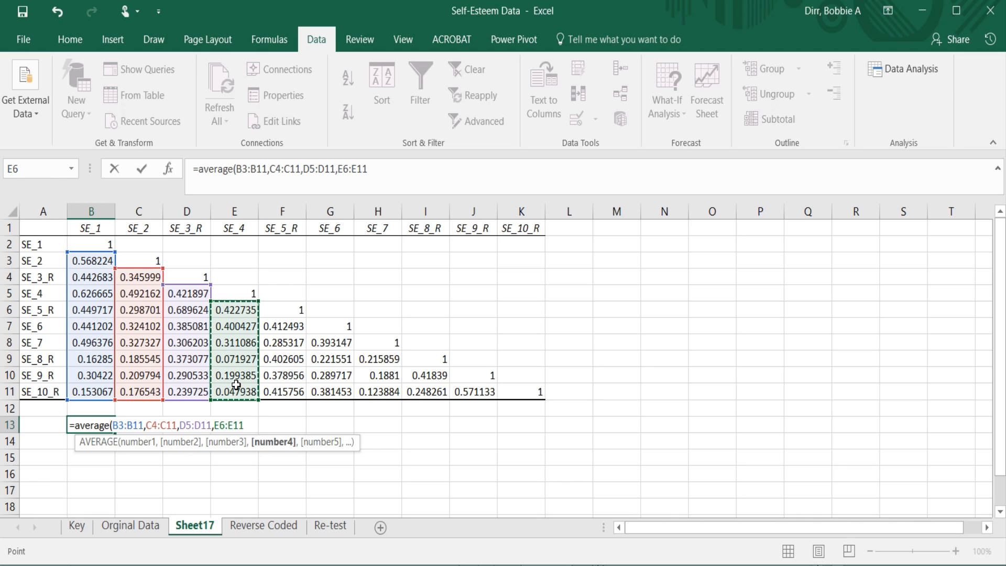
pyautogui.press('F8')
# Extend the AVERAGE formula with the off-diagonal ranges F7:F11, G8:G11 and H9:H11.
pyautogui.write(',')
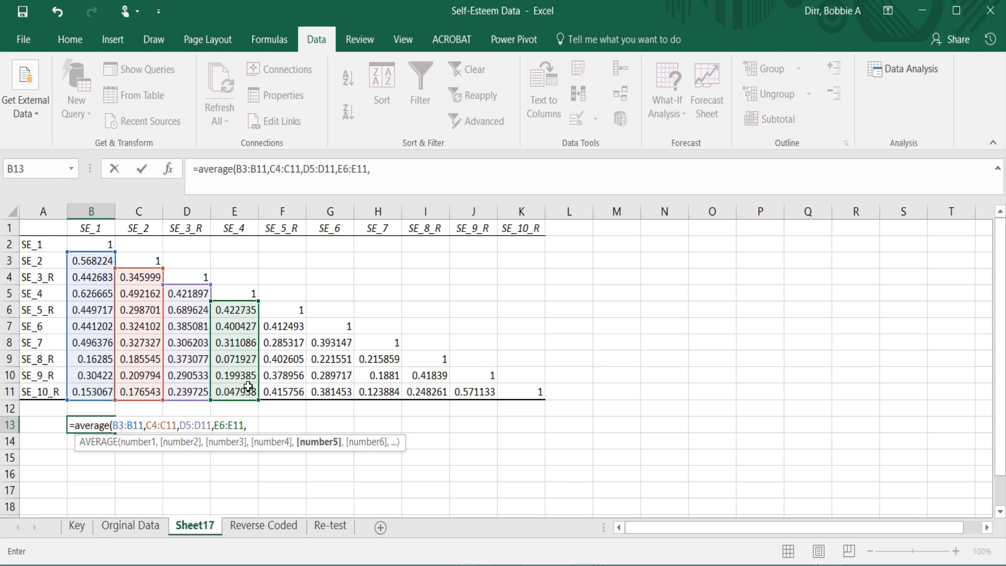
pyautogui.moveTo(301, 327); pyautogui.dragTo(297, 397)
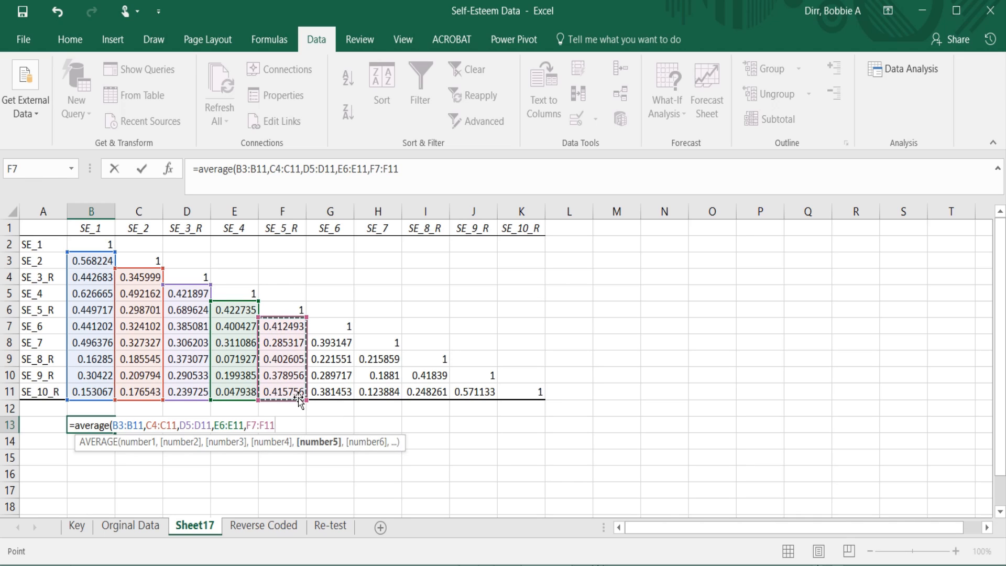
pyautogui.write(',')
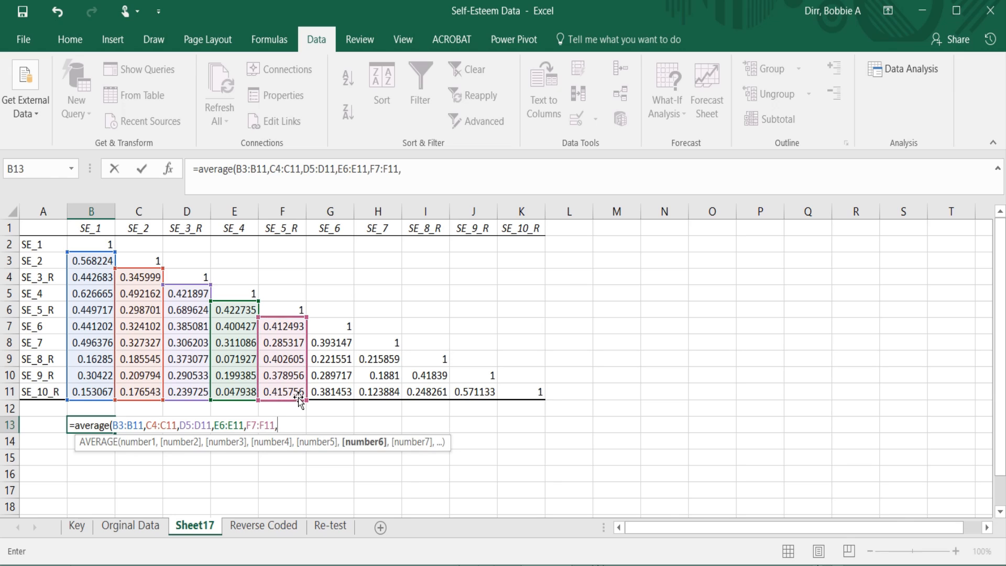
pyautogui.moveTo(334, 343); pyautogui.dragTo(372, 387)
pyautogui.write(',')
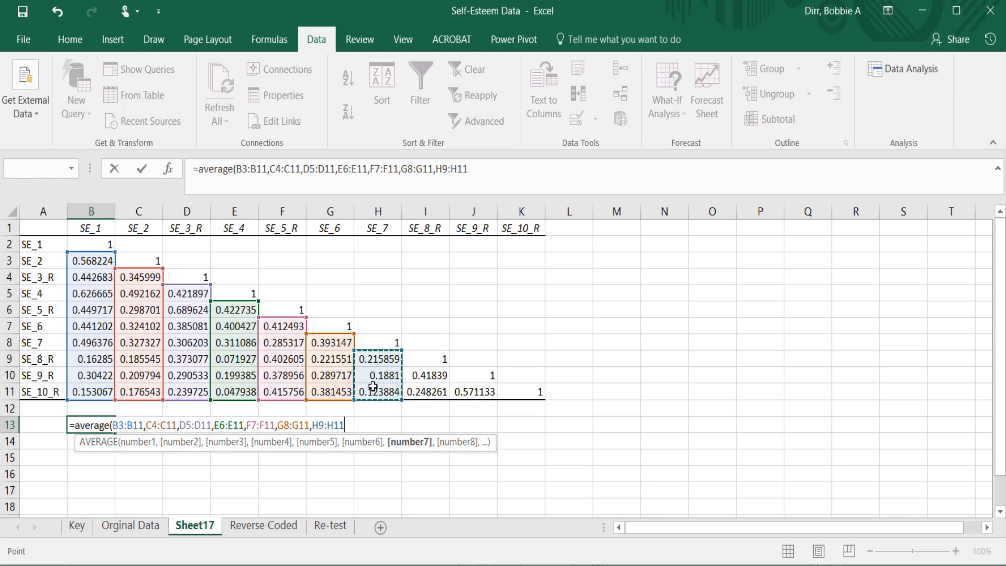
pyautogui.write(',')
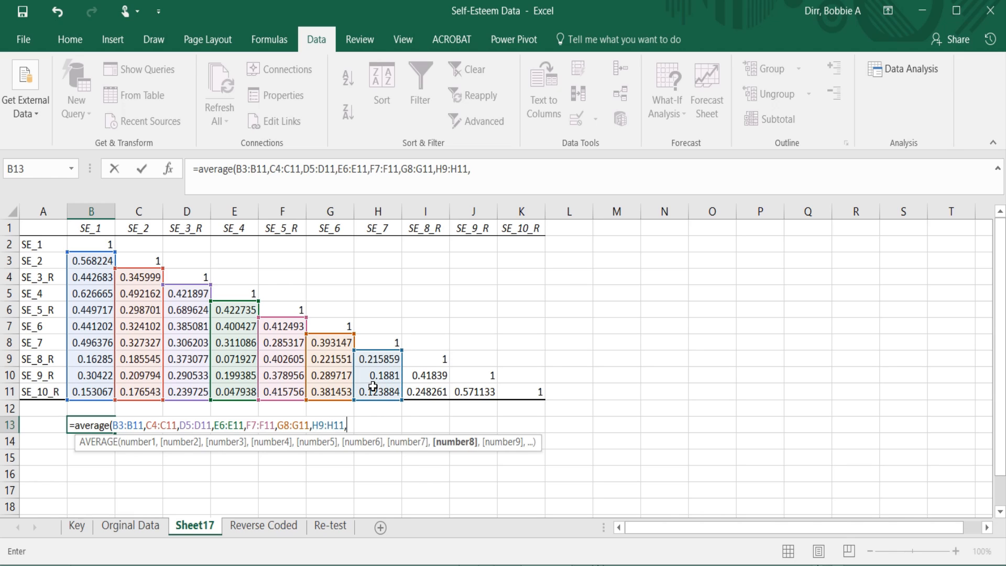
# Complete the AVERAGE formula in B13 with I10:I11 and J11, and check the entered formula.
pyautogui.moveTo(424, 374); pyautogui.dragTo(428, 390)
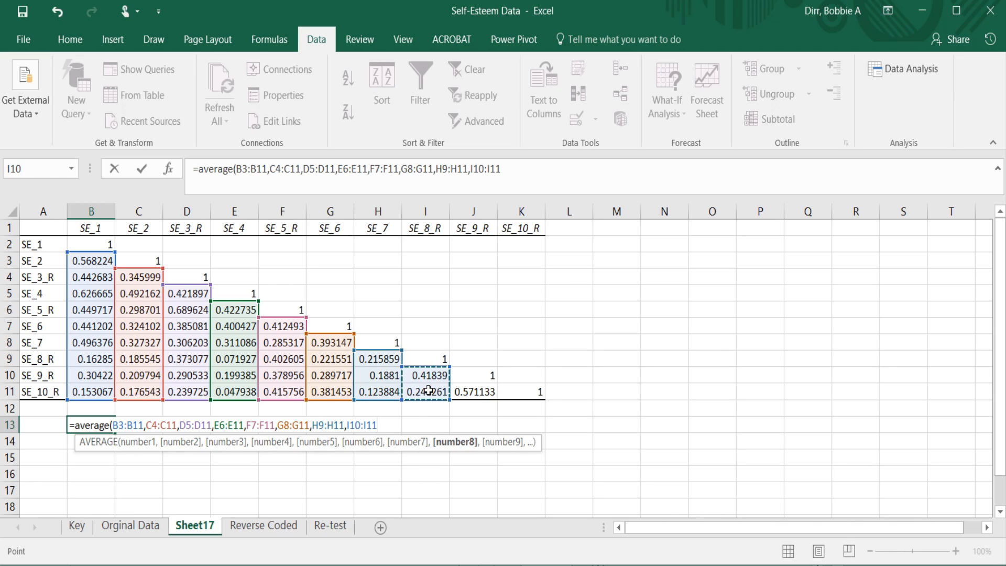
pyautogui.write(',')
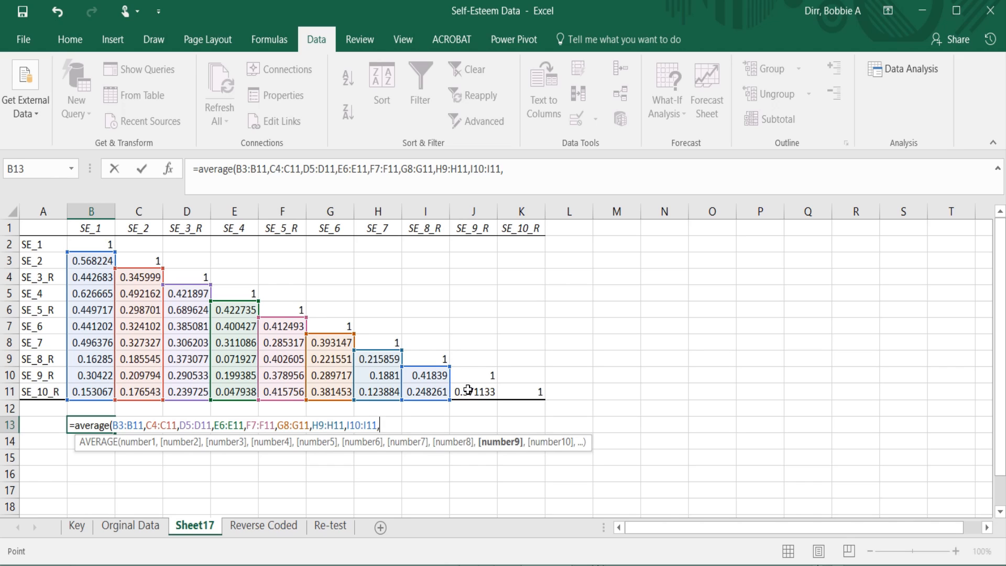
pyautogui.click(467, 390)
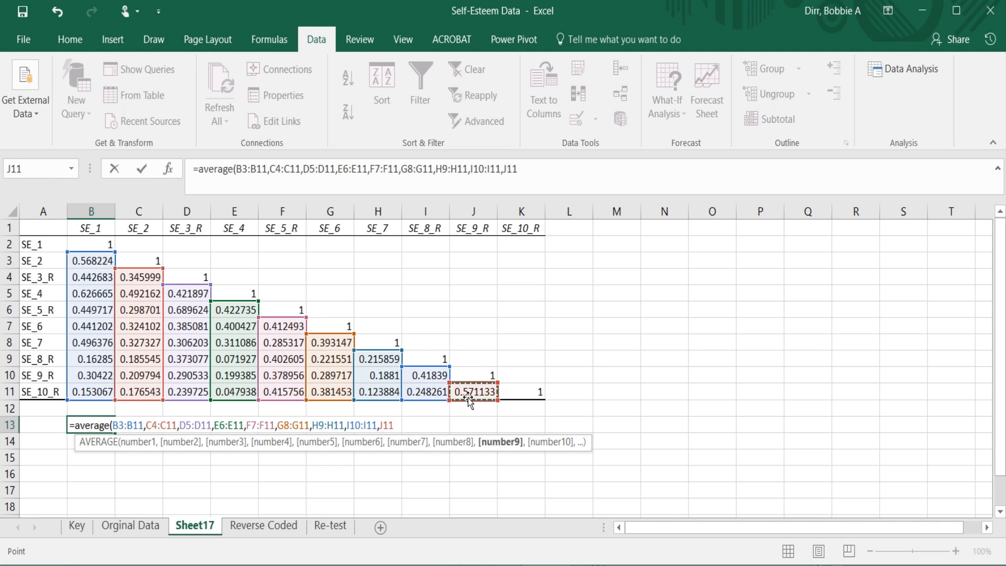
pyautogui.write(')')
pyautogui.press('Return')
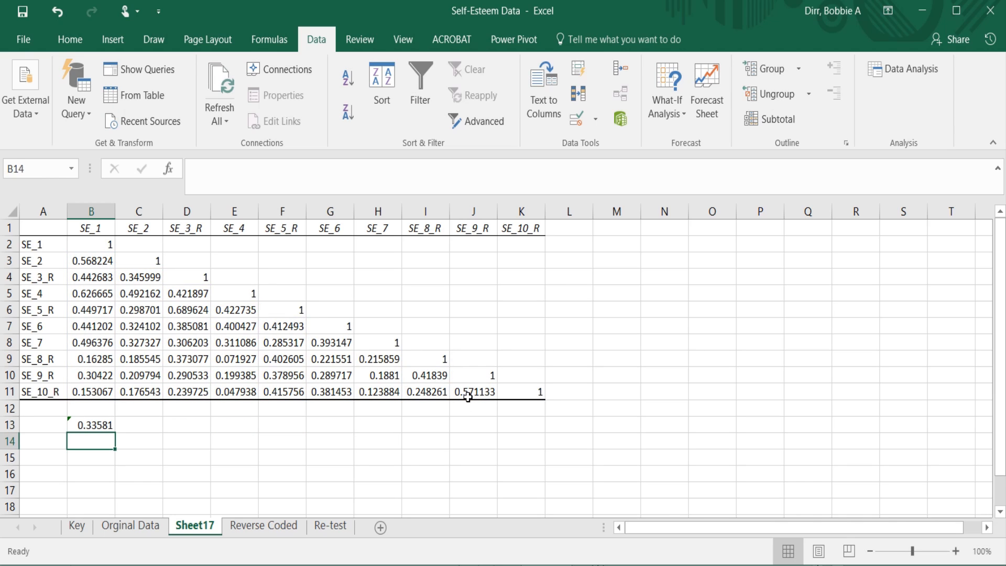
pyautogui.click(82, 419)
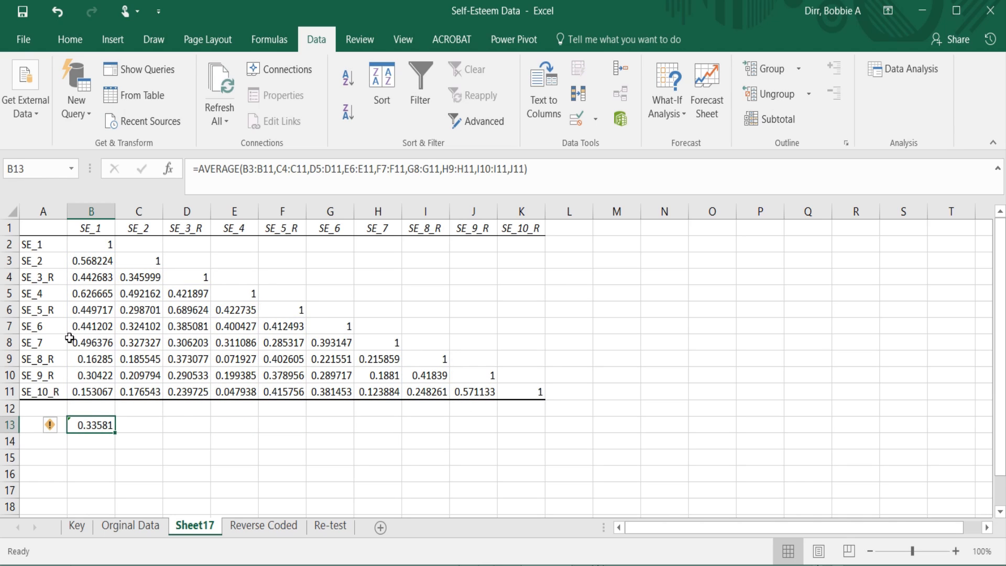
pyautogui.click(89, 438)
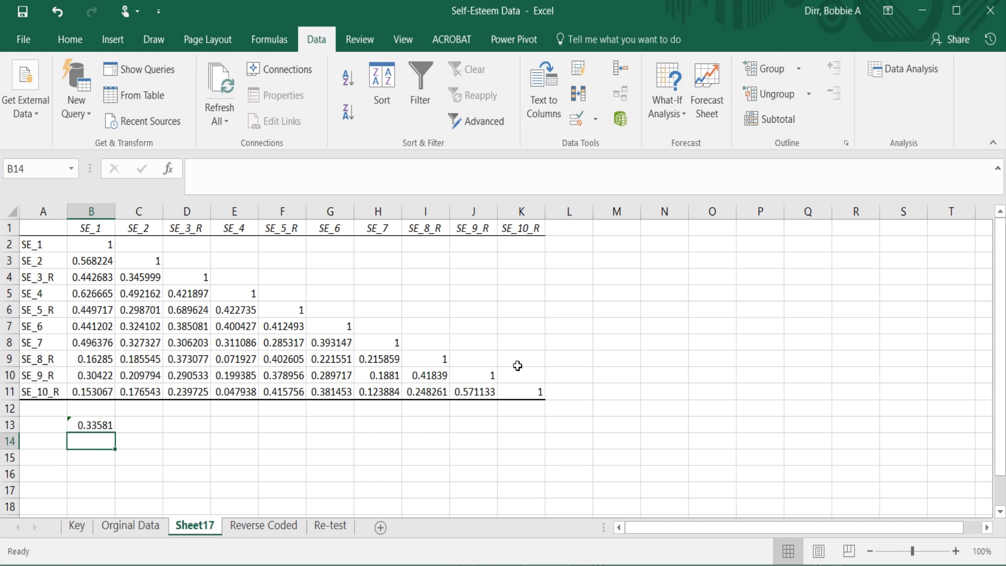
# Paste the copied r_cc equation box at M3 and move it closer to the correlation matrix, starting over column K.
pyautogui.click(603, 351)
pyautogui.click(604, 260)
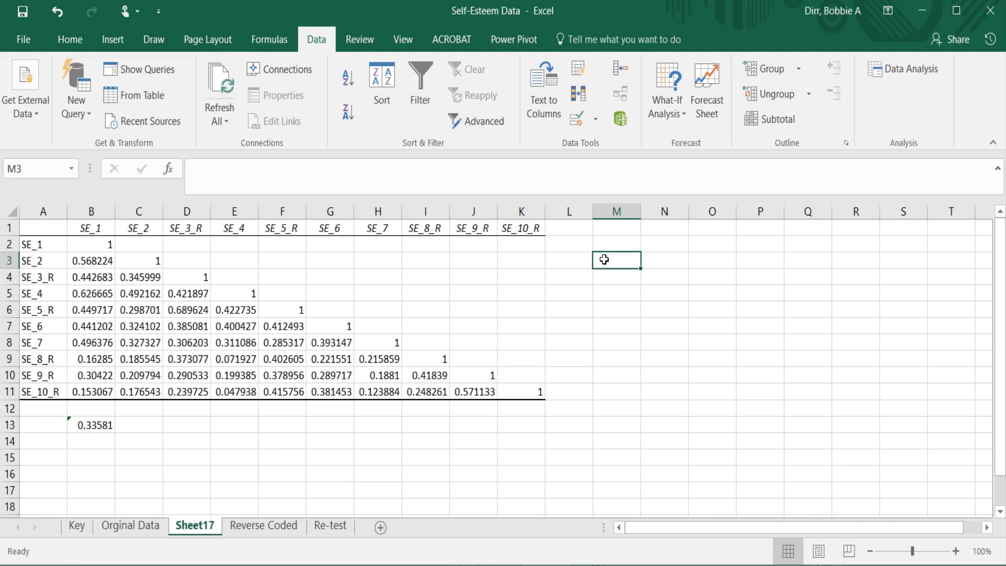
pyautogui.rightClick(604, 259)
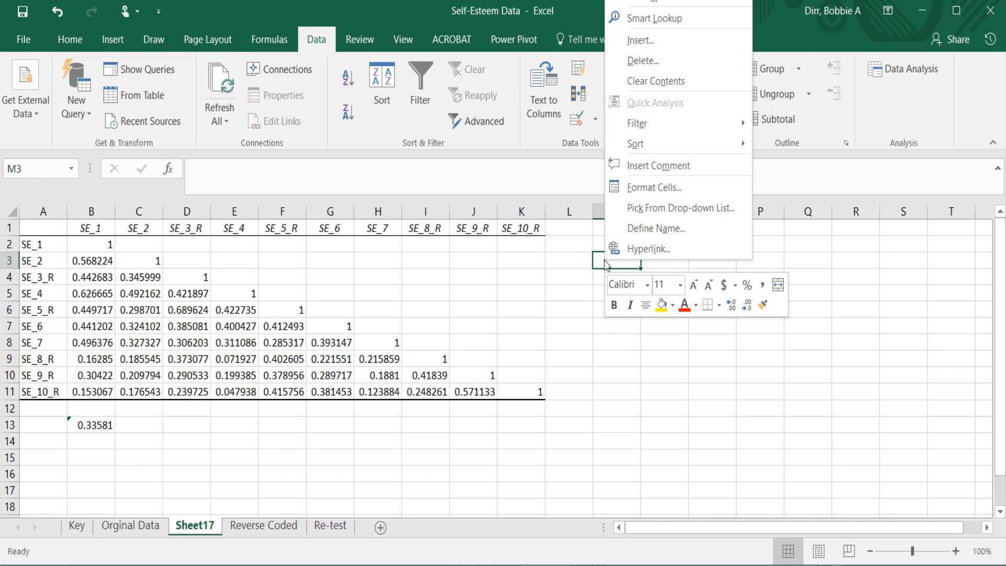
pyautogui.click(627, 4)
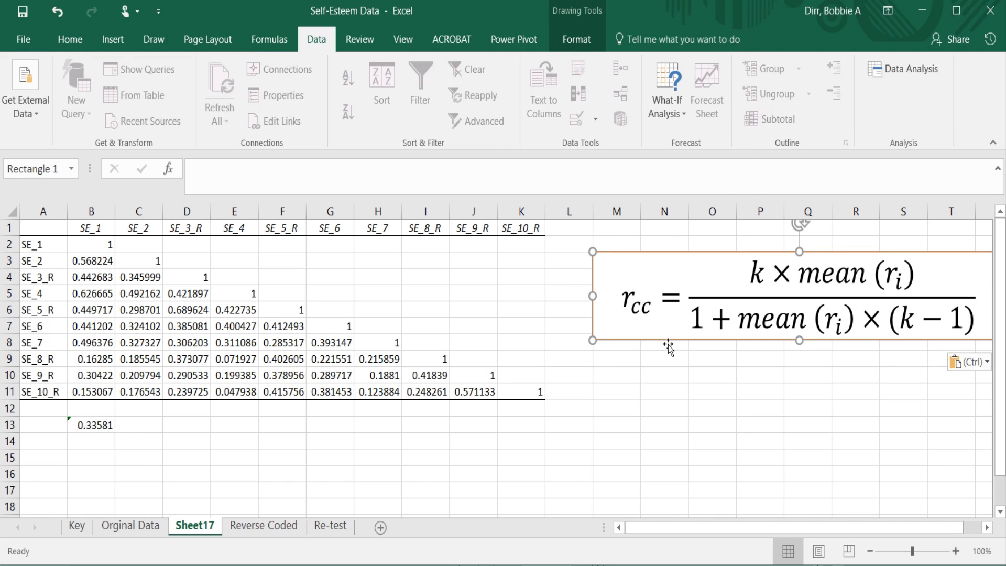
pyautogui.moveTo(651, 335); pyautogui.dragTo(581, 343)
pyautogui.click(231, 459)
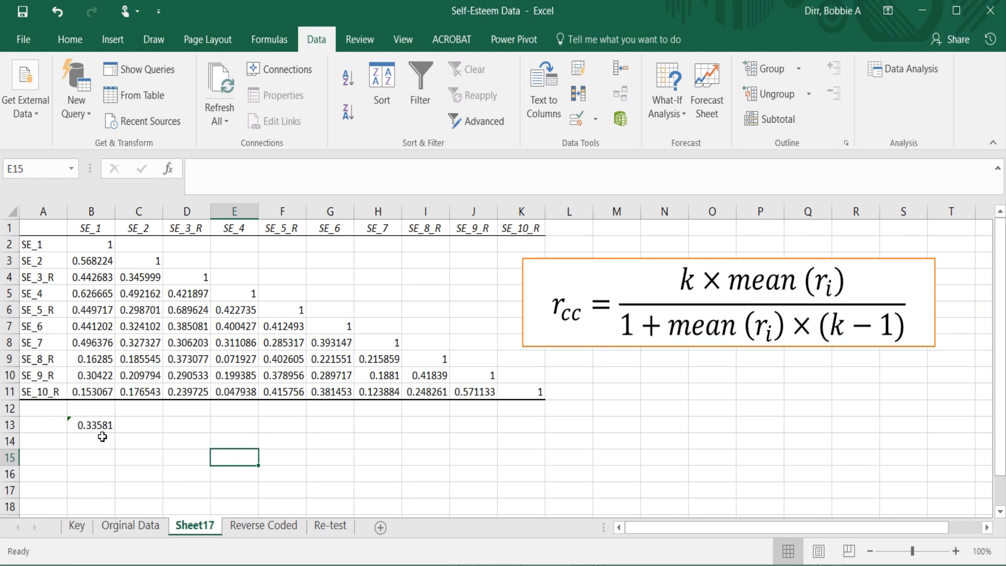
# Calculate the numerator of the r_cc equation in D13 with =10*B13.
pyautogui.click(155, 426)
pyautogui.click(183, 426)
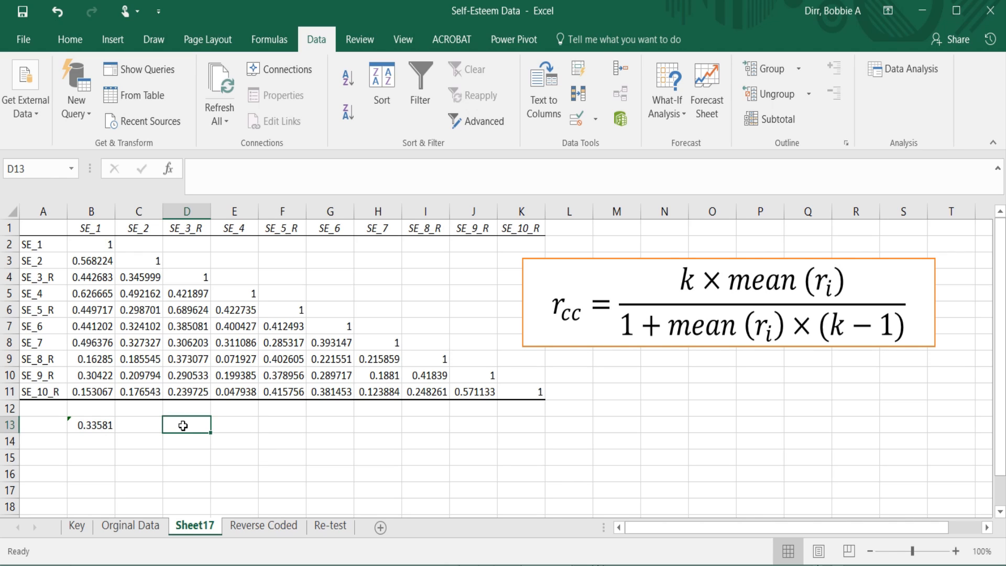
pyautogui.write('=')
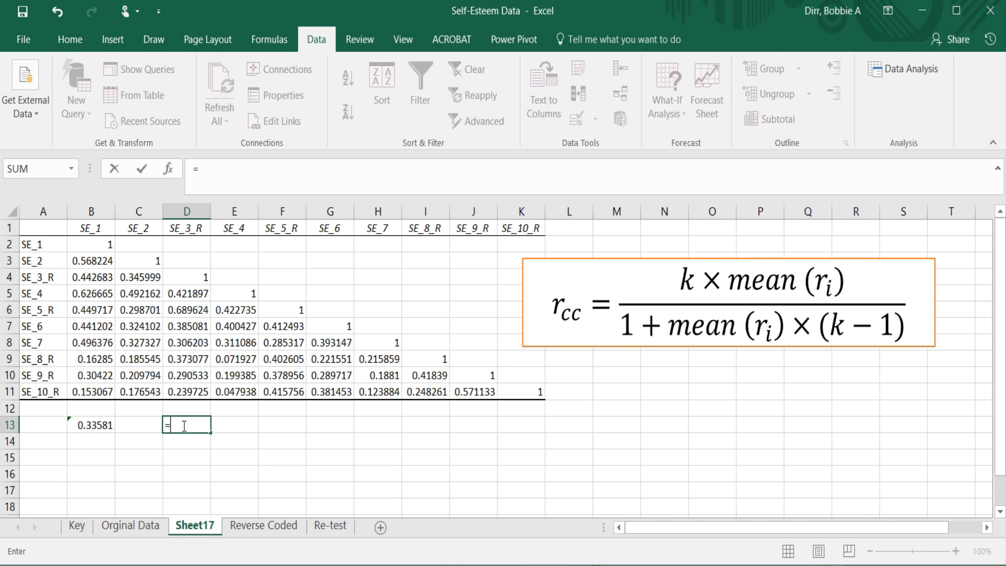
pyautogui.write('10*')
pyautogui.click(99, 426)
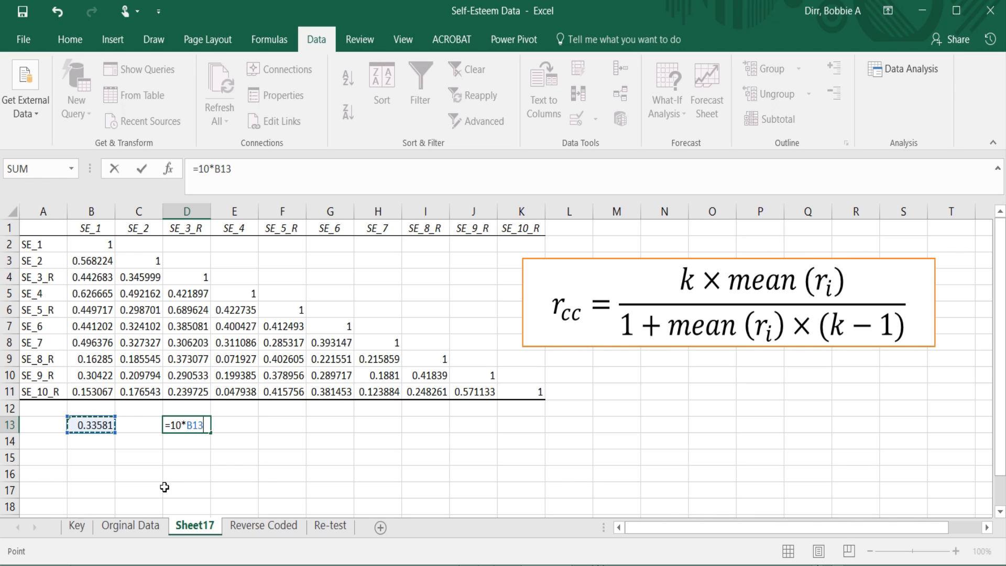
pyautogui.press('Return')
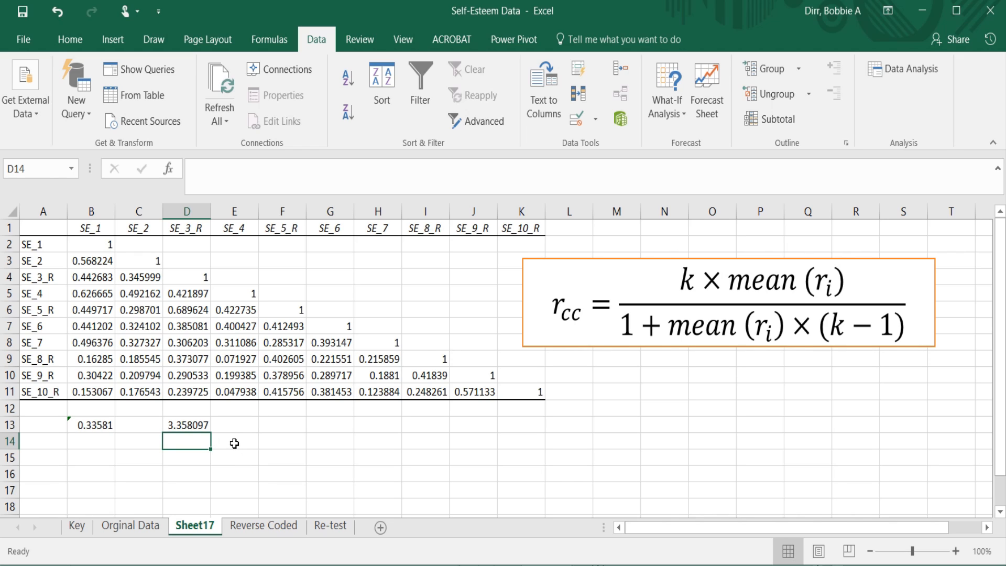
# Calculate the denominator of the r_cc equation in D14 with =1+B13*(10-1), and check the formulas in D13 and D14.
pyautogui.click(220, 427)
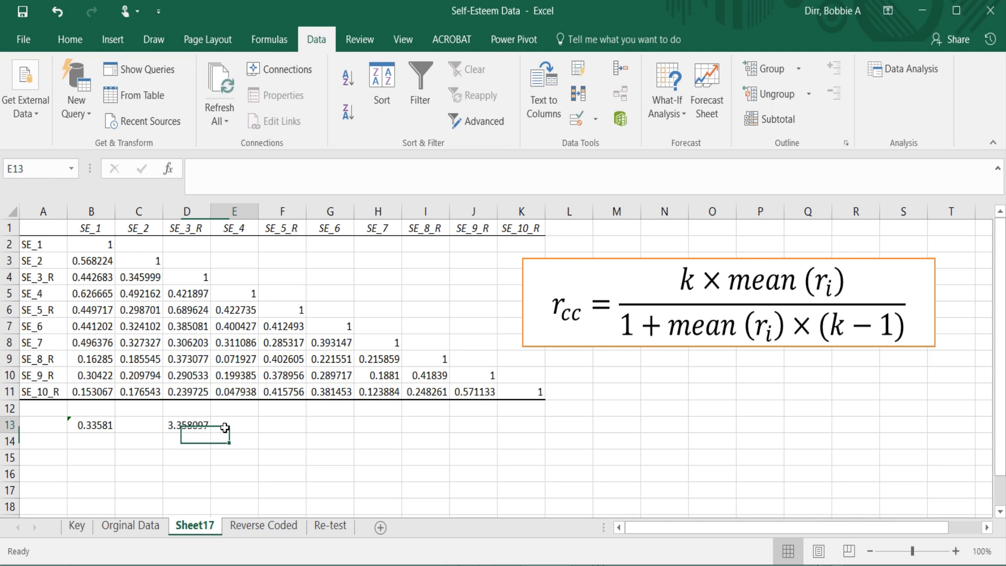
pyautogui.click(200, 439)
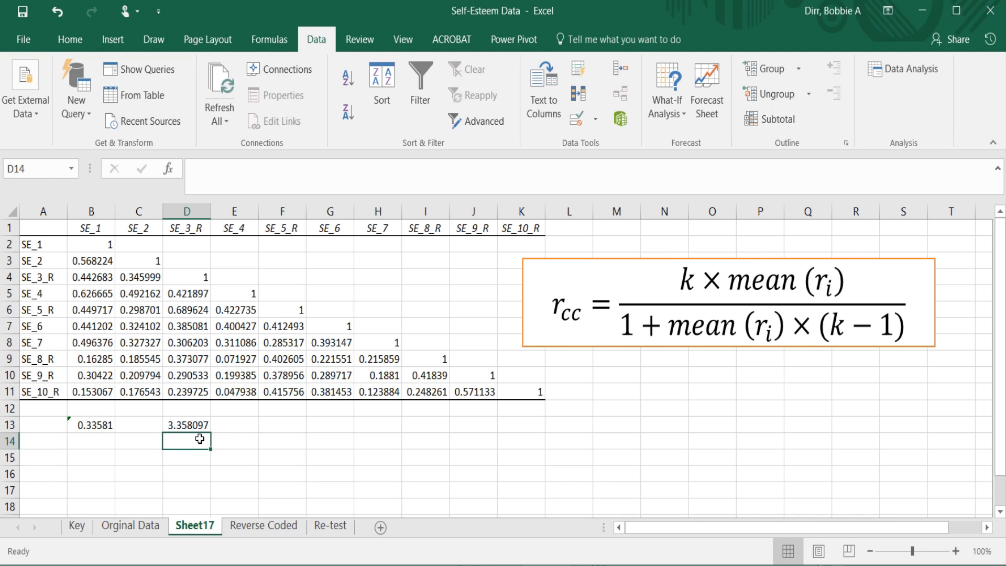
pyautogui.write('=')
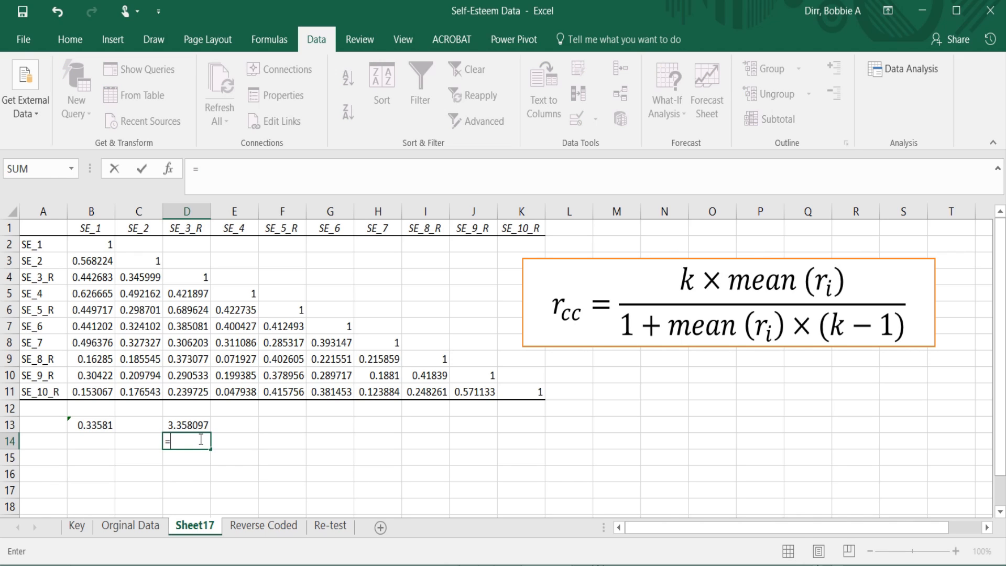
pyautogui.write('1+')
pyautogui.click(109, 427)
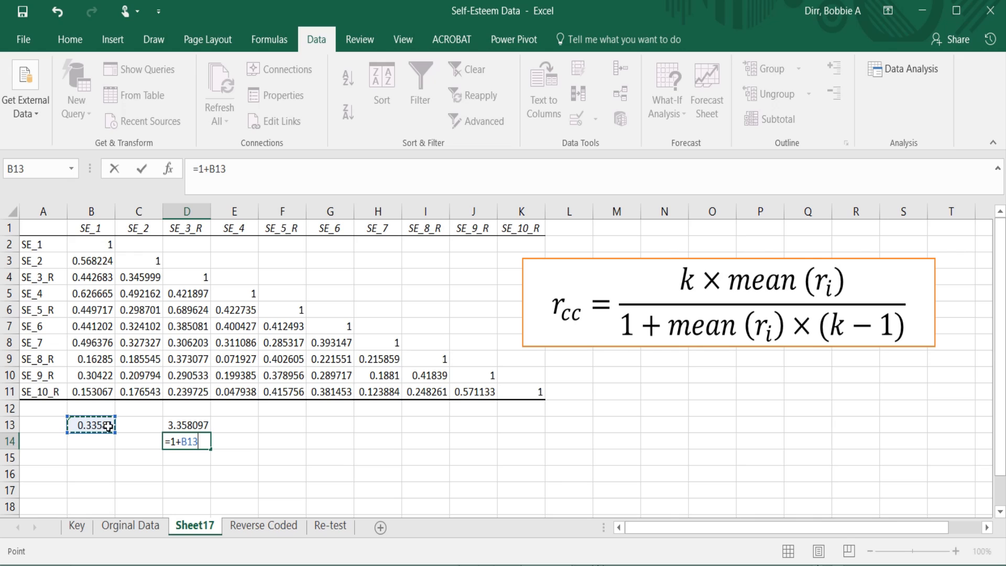
pyautogui.write('*')
pyautogui.write('(10')
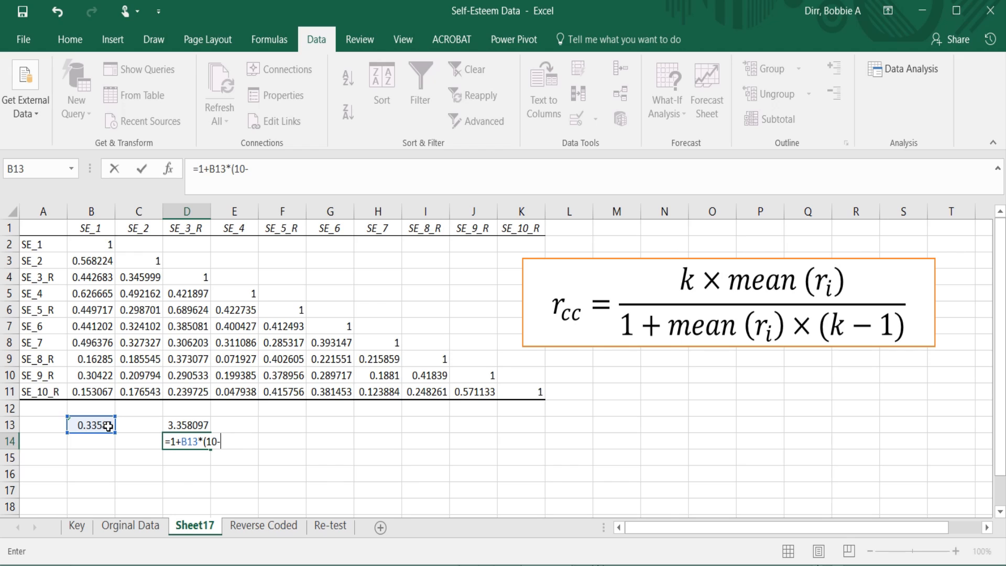
pyautogui.write('-1)')
pyautogui.press('Return')
pyautogui.click(191, 427)
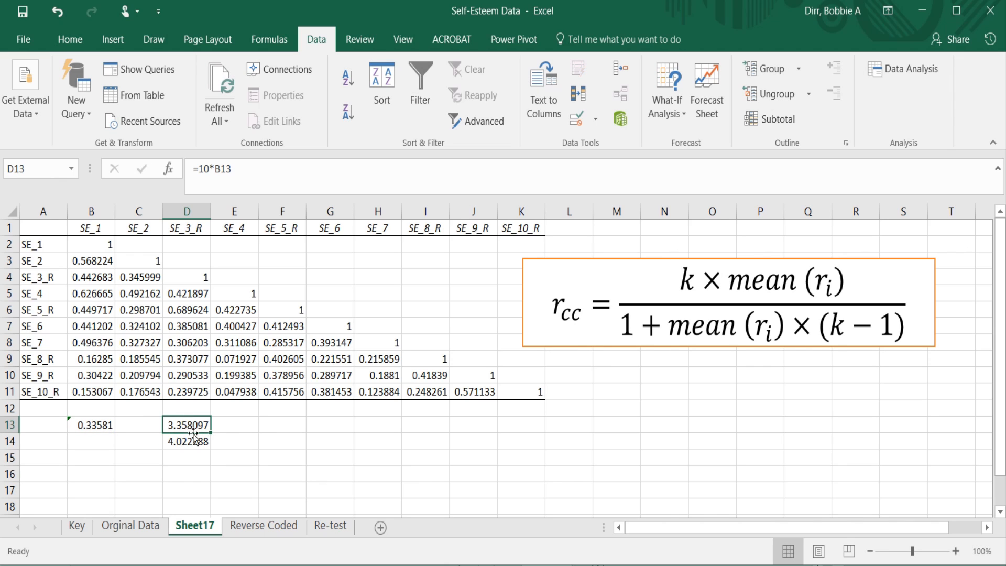
pyautogui.click(198, 441)
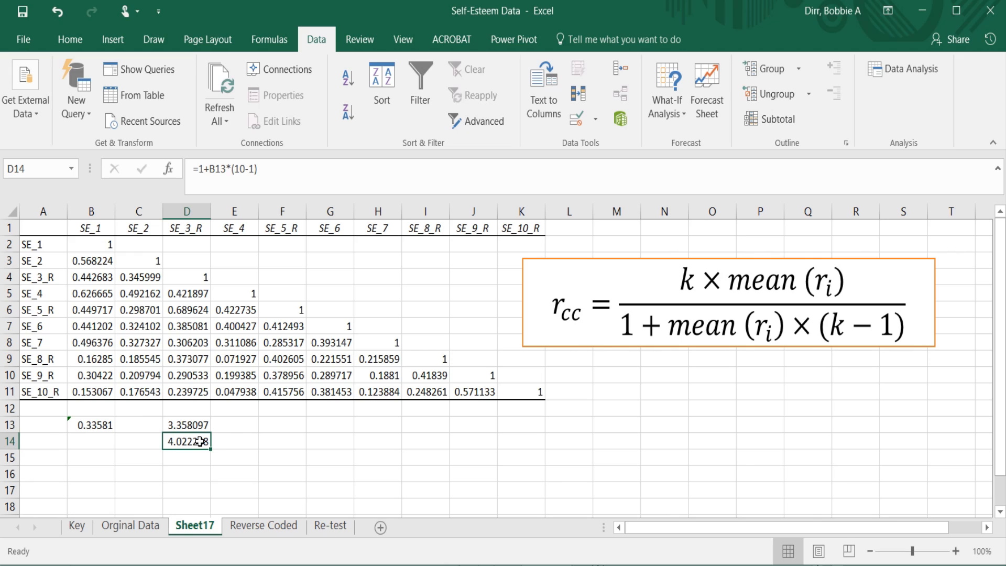
# Label cell F13 as "cronbach".
pyautogui.click(231, 421)
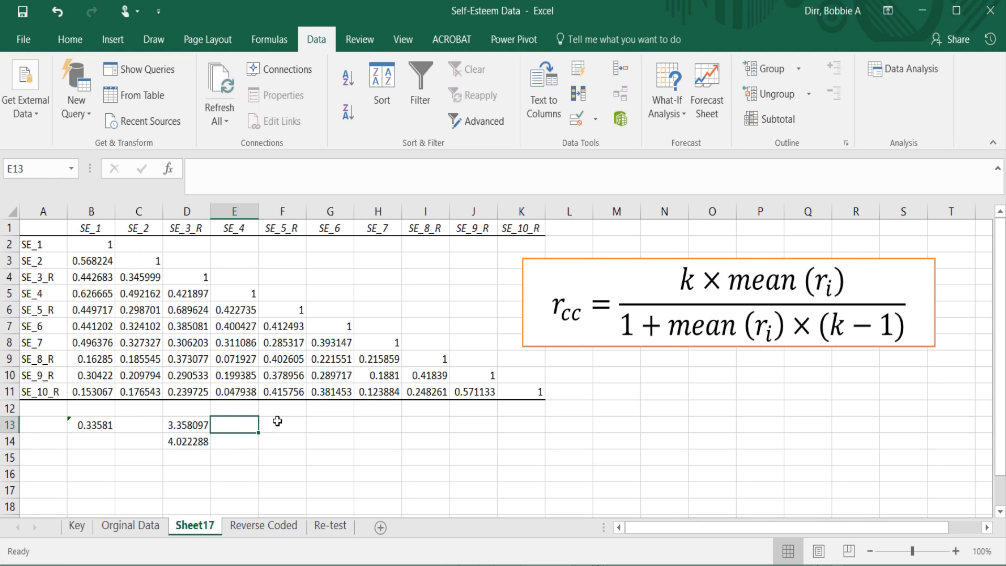
pyautogui.click(277, 421)
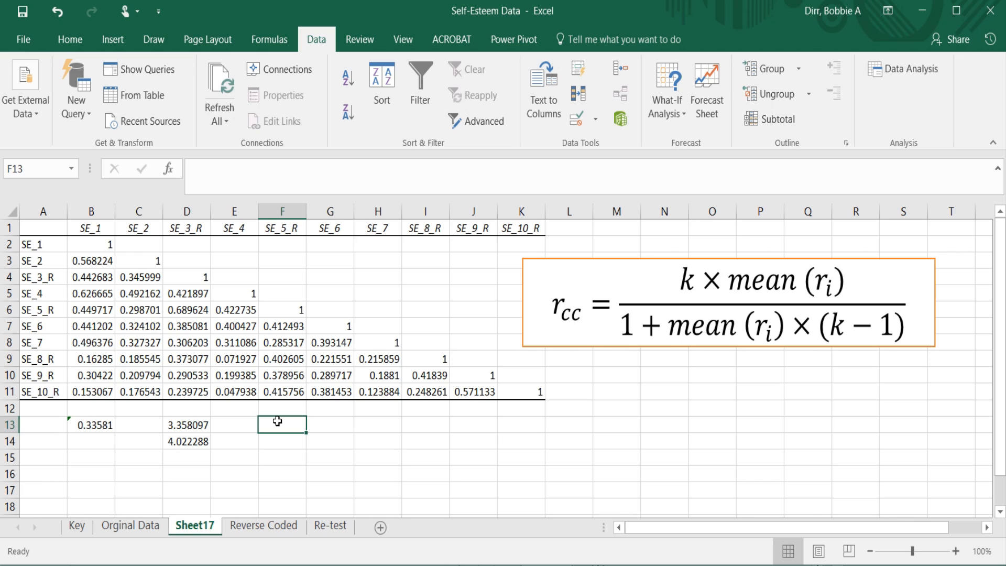
pyautogui.write('cr')
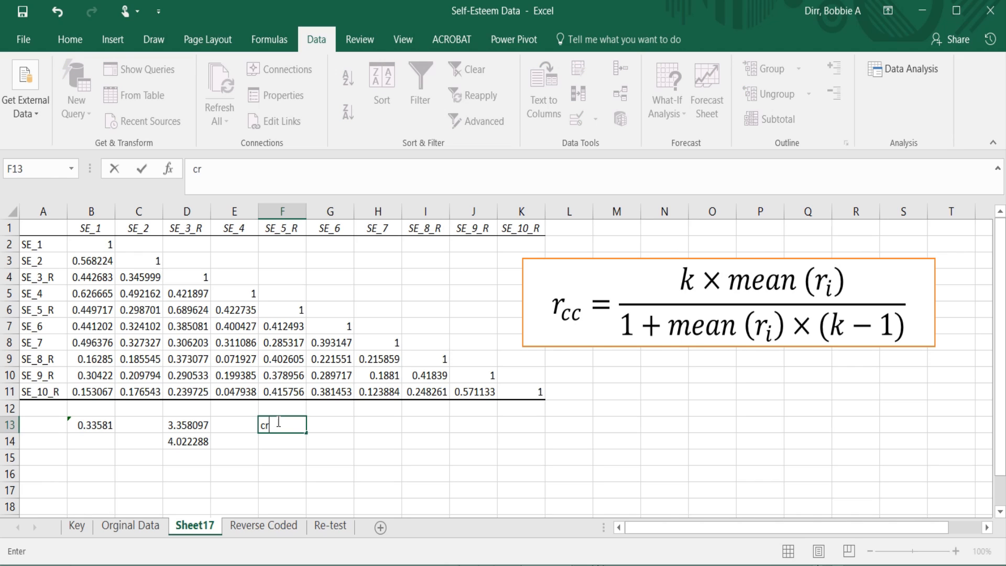
pyautogui.write('onbach')
pyautogui.press('Tab')
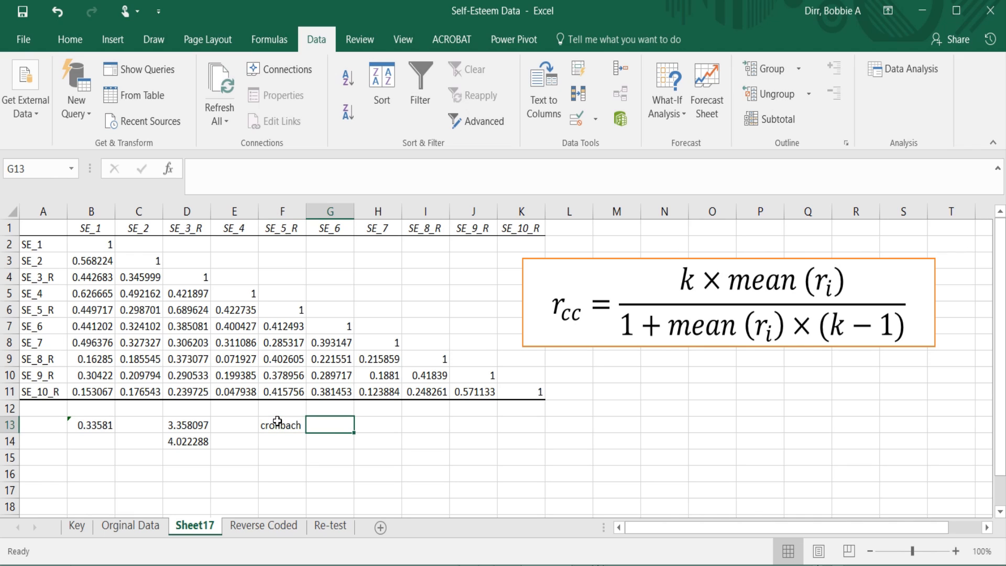
# Calculate Cronbach's alpha in G13 by dividing the numerator by the denominator with =D13/D14, and select the result.
pyautogui.write('=')
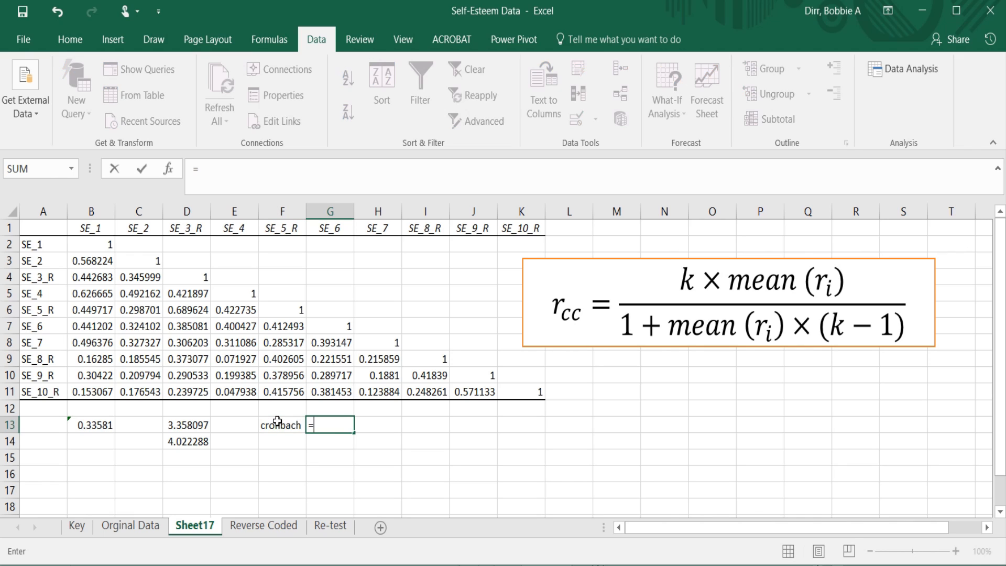
pyautogui.click(196, 423)
pyautogui.write('/')
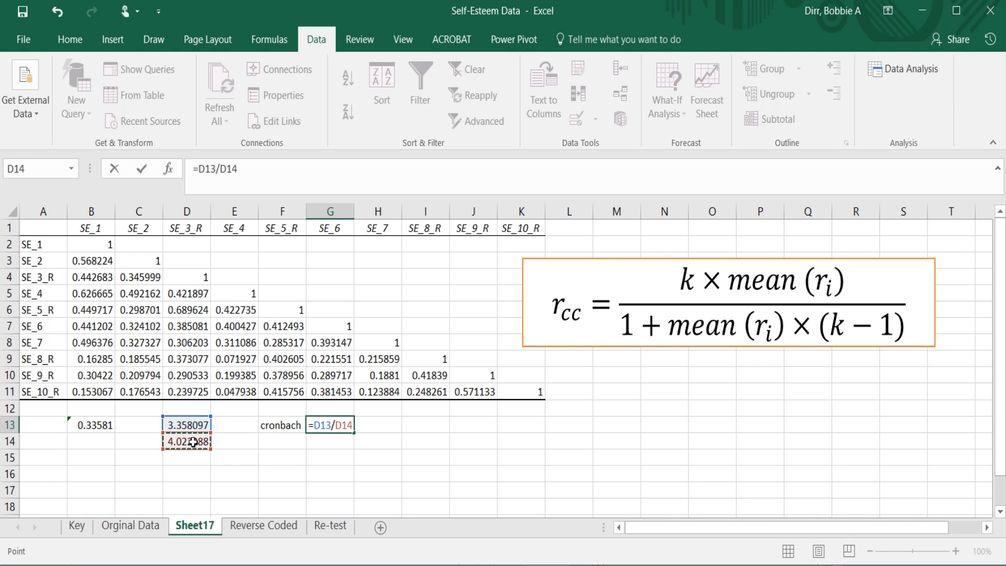
pyautogui.press('Return')
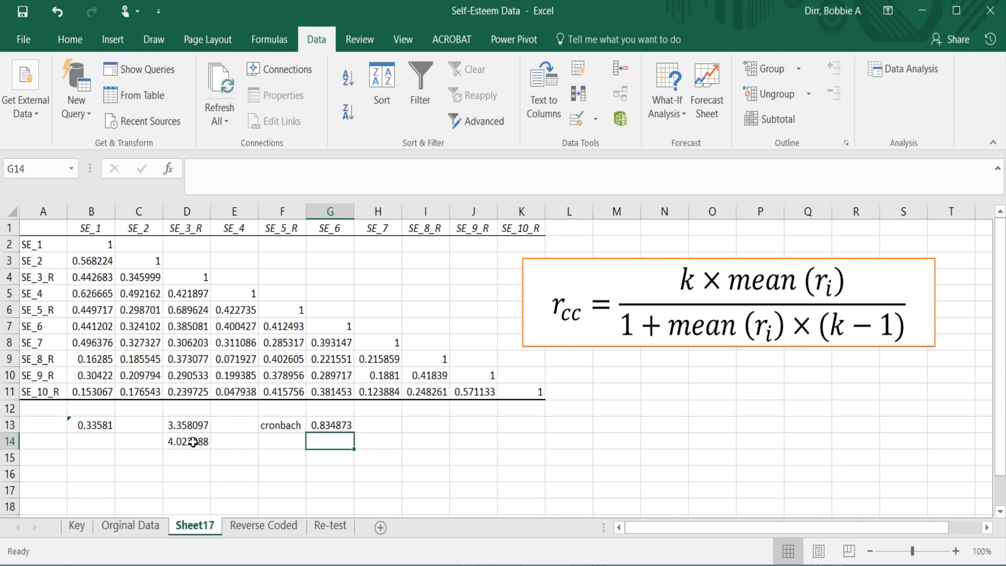
pyautogui.click(337, 424)
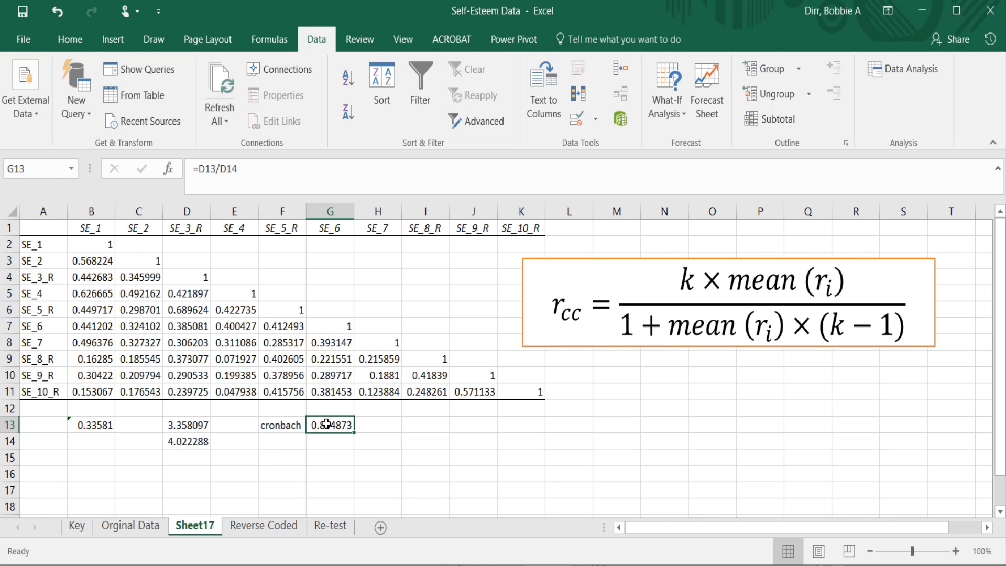
# Compare the Cronbach result on Sheet17 with the published retest reliability note on the Re-test sheet, ending on Re-test.
pyautogui.click(332, 524)
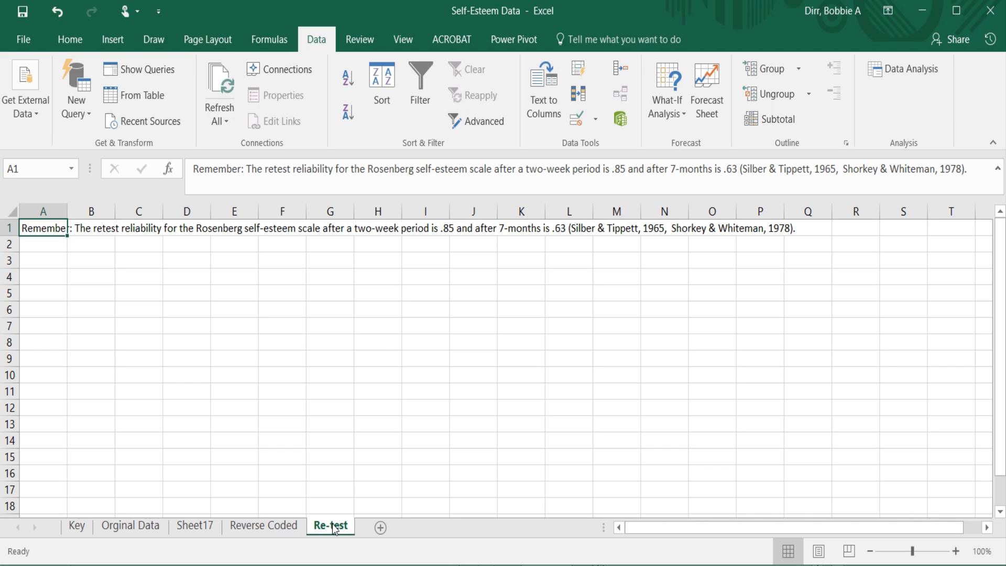
pyautogui.click(197, 525)
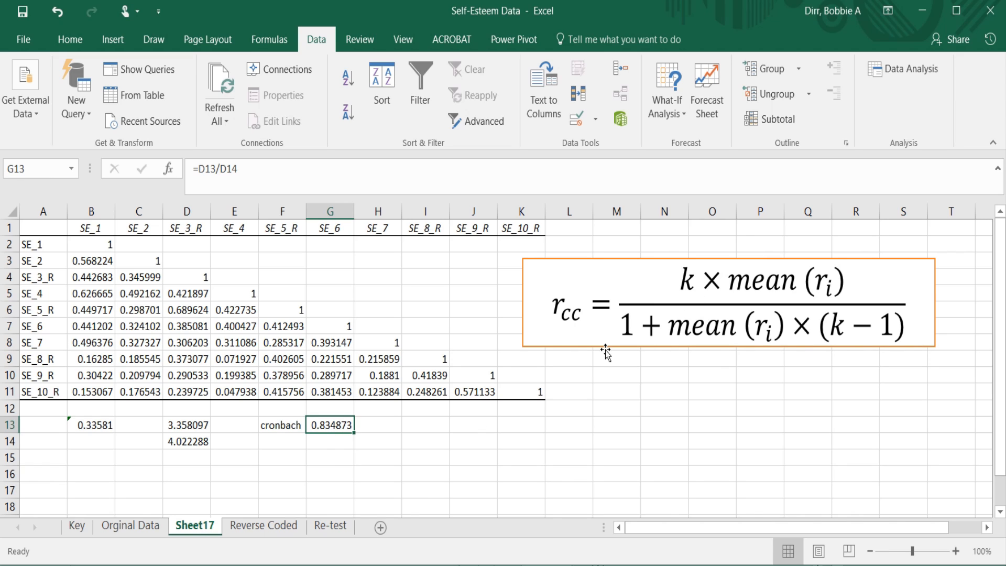
pyautogui.click(343, 528)
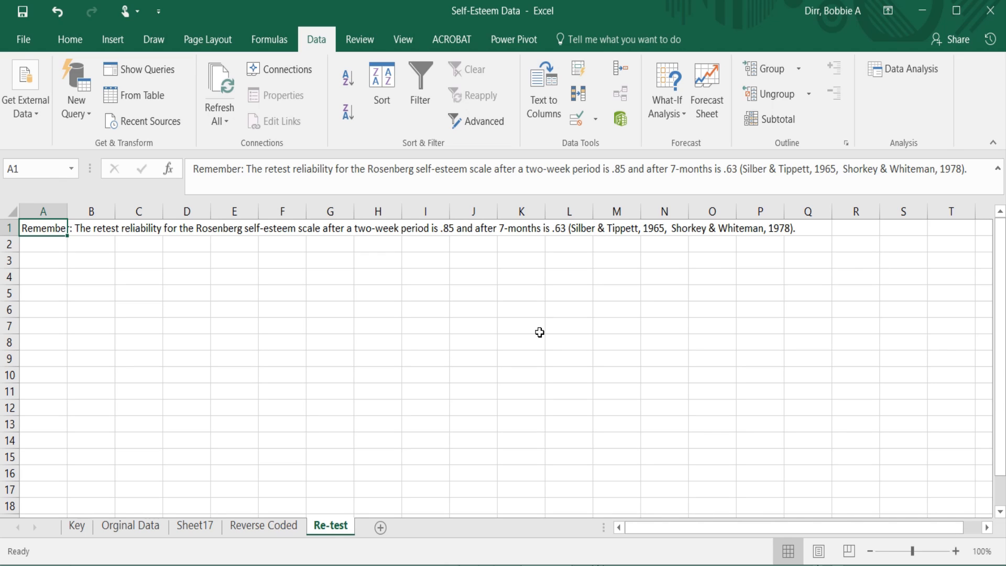
pyautogui.click(420, 229)
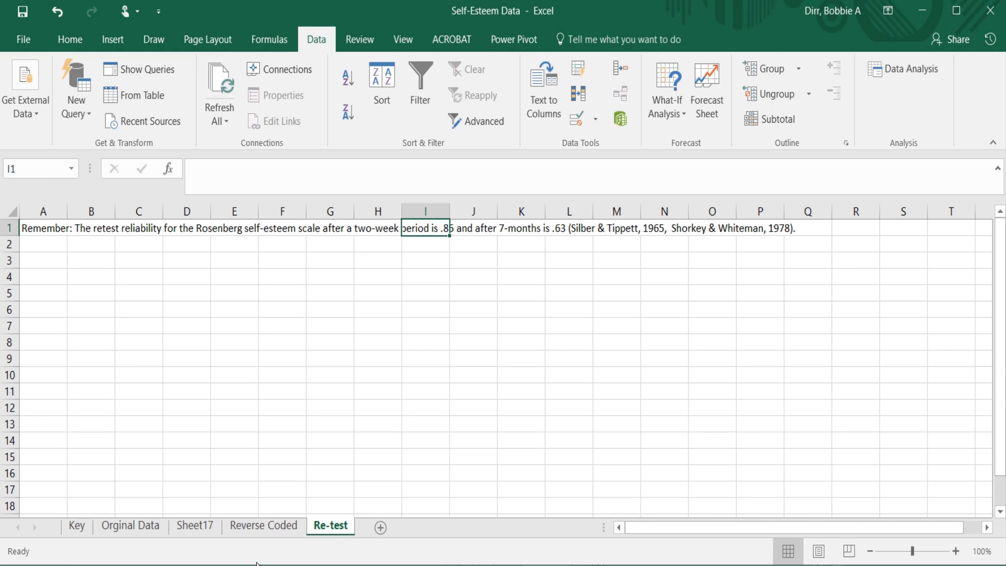
pyautogui.click(194, 525)
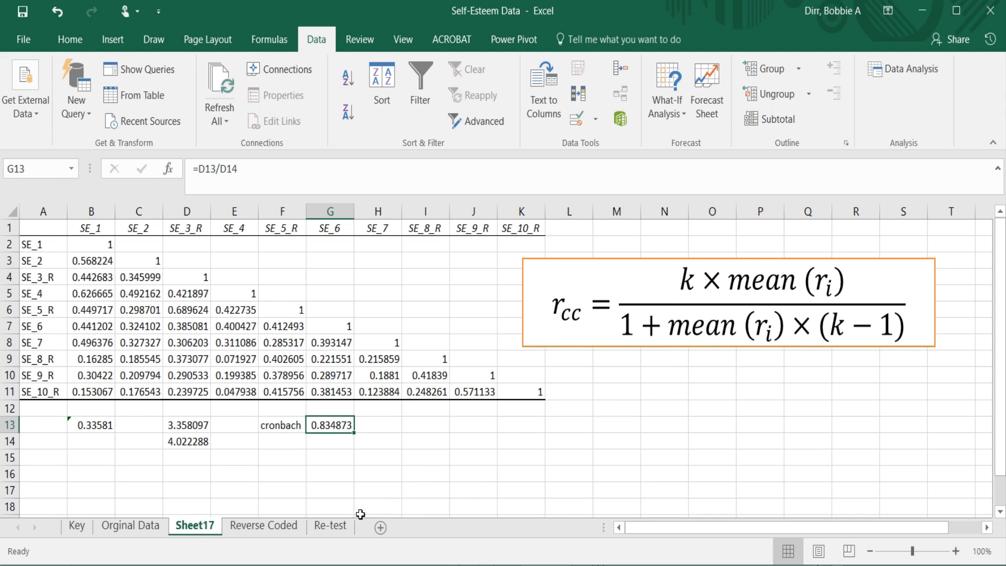
pyautogui.click(331, 527)
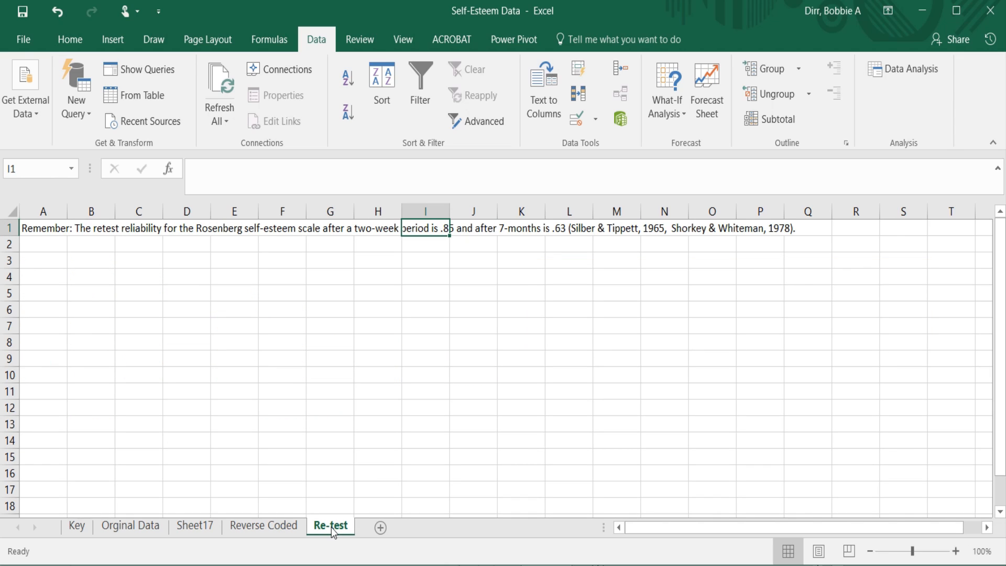